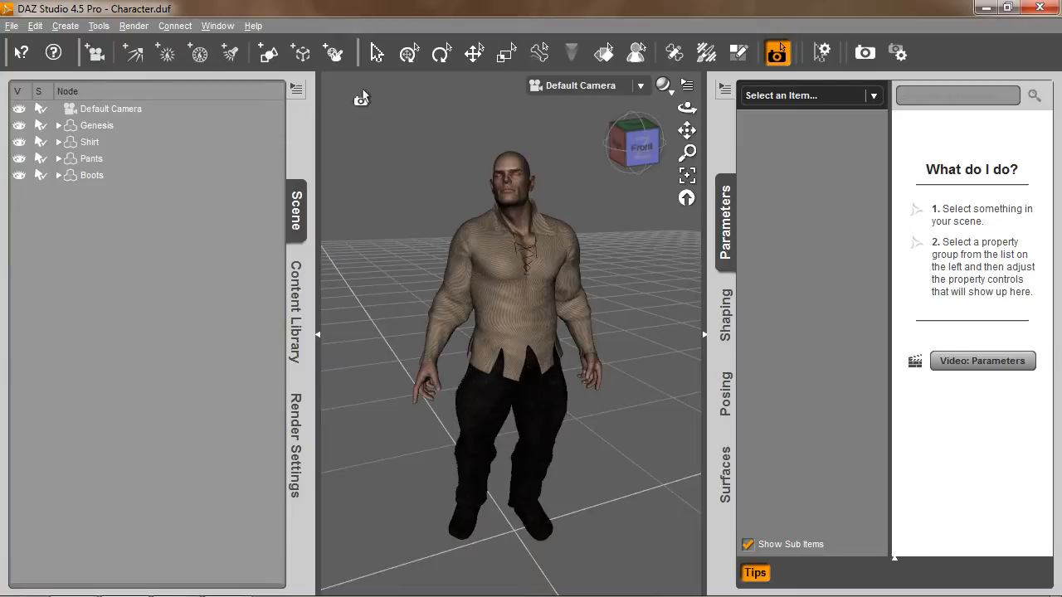
# Spot render the full-length character and then a close-up of his head.
pyautogui.click(637, 487)
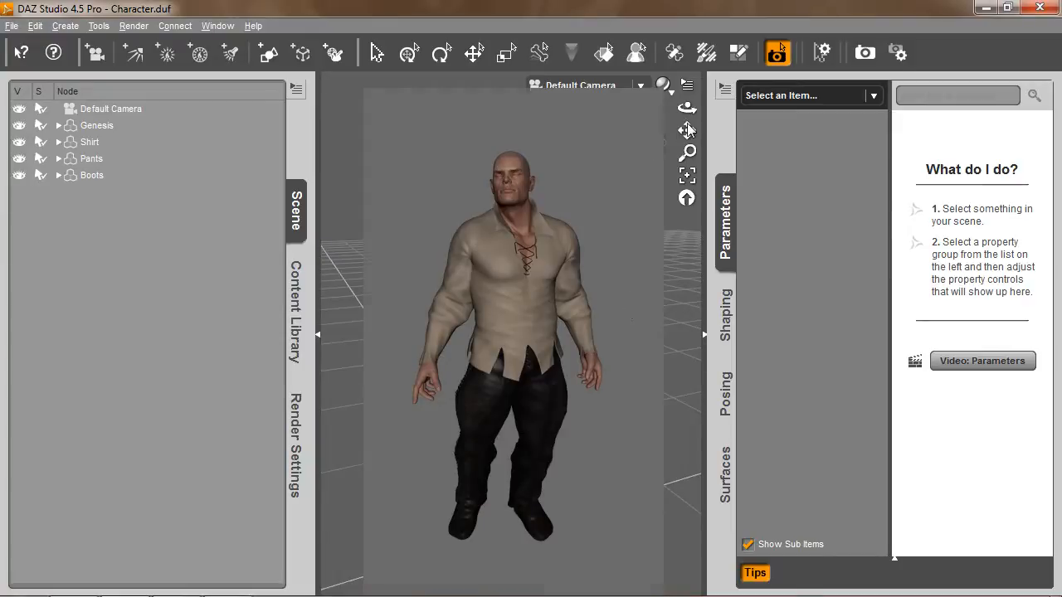
pyautogui.moveTo(687, 130); pyautogui.dragTo(687, 104)
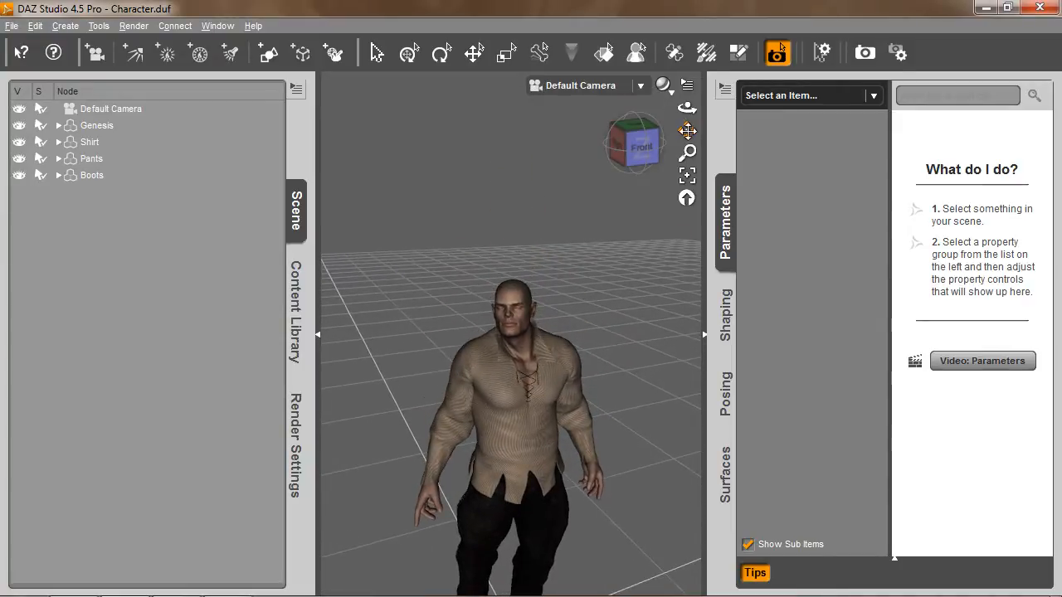
pyautogui.moveTo(687, 152); pyautogui.dragTo(664, 174)
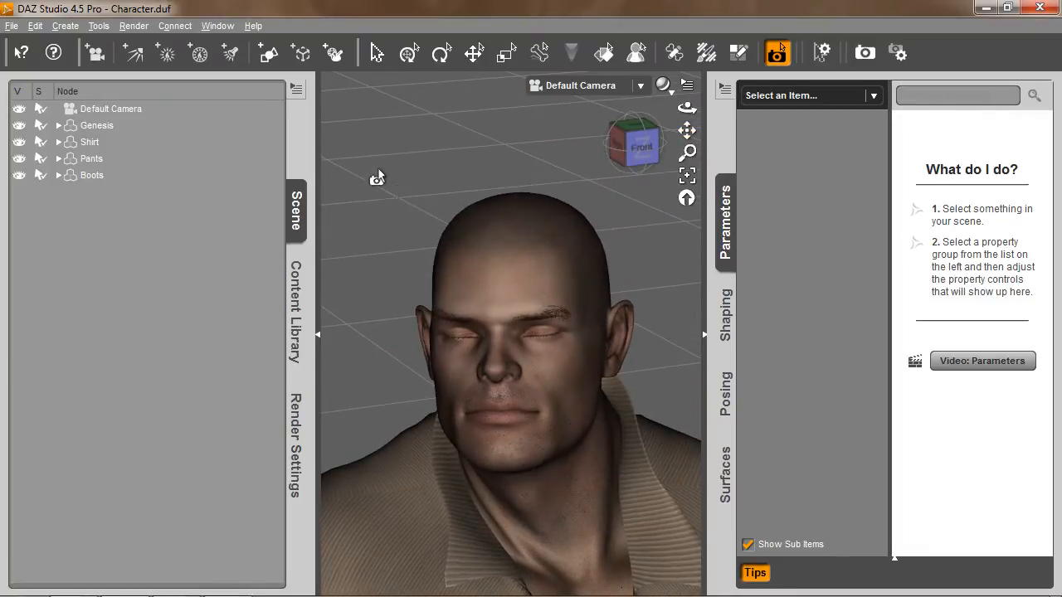
pyautogui.moveTo(377, 177); pyautogui.dragTo(687, 531)
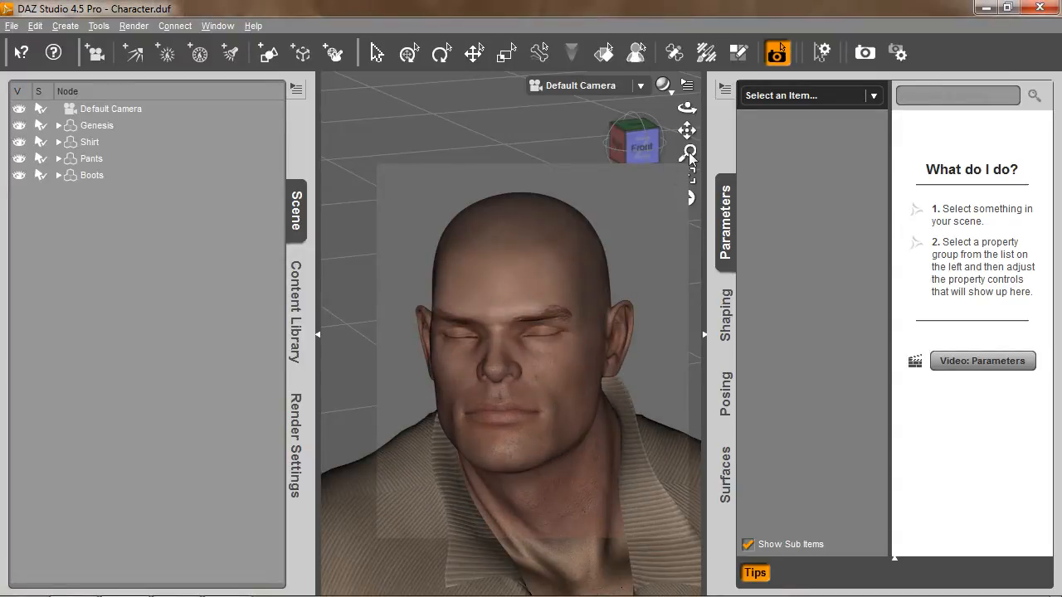
# Load the UR-Baseball set from the UrbanRecreation folder of the DimensionTheory HDR Pro-Sets scenes around the full-length character.
pyautogui.moveTo(689, 156); pyautogui.dragTo(690, 184)
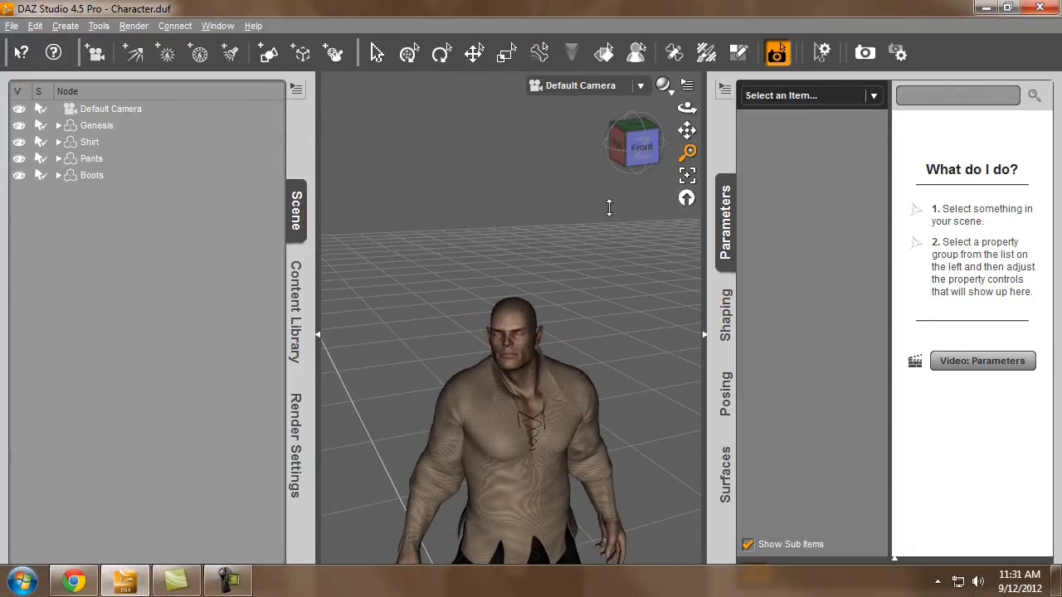
pyautogui.moveTo(689, 151); pyautogui.dragTo(689, 174)
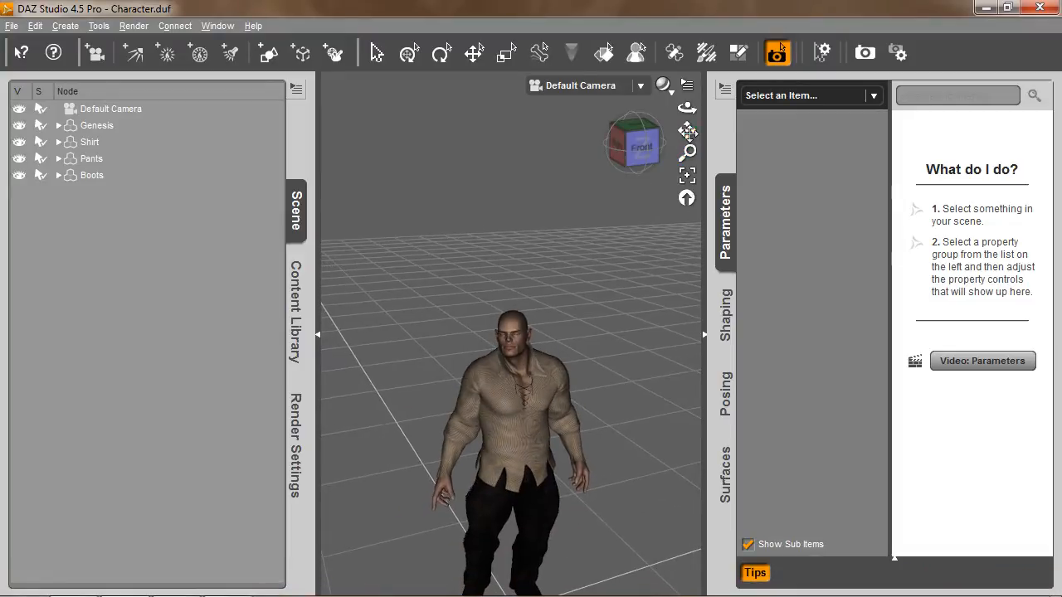
pyautogui.moveTo(687, 131); pyautogui.dragTo(687, 110)
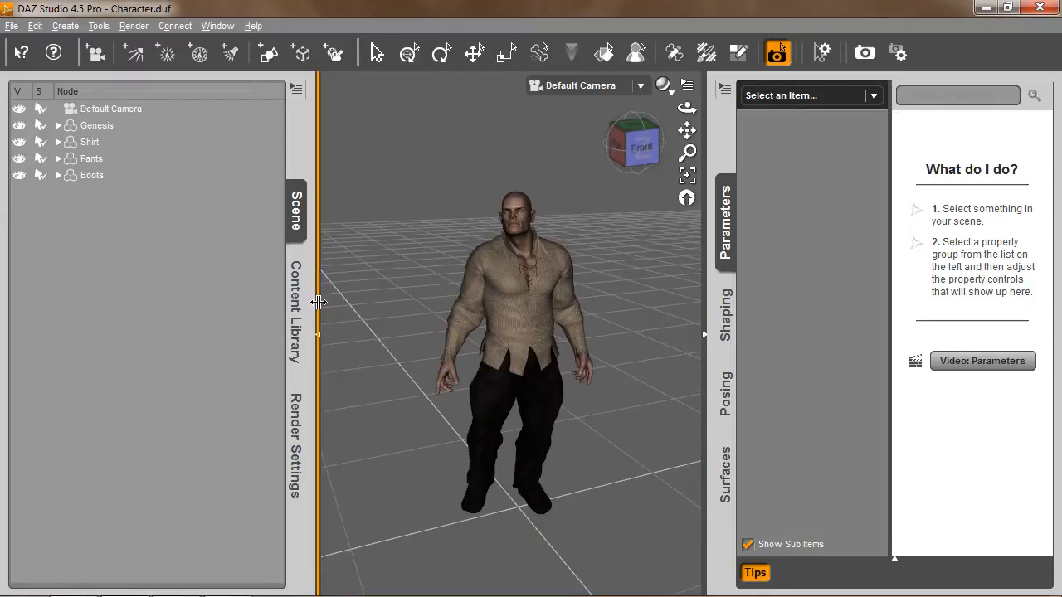
pyautogui.click(296, 319)
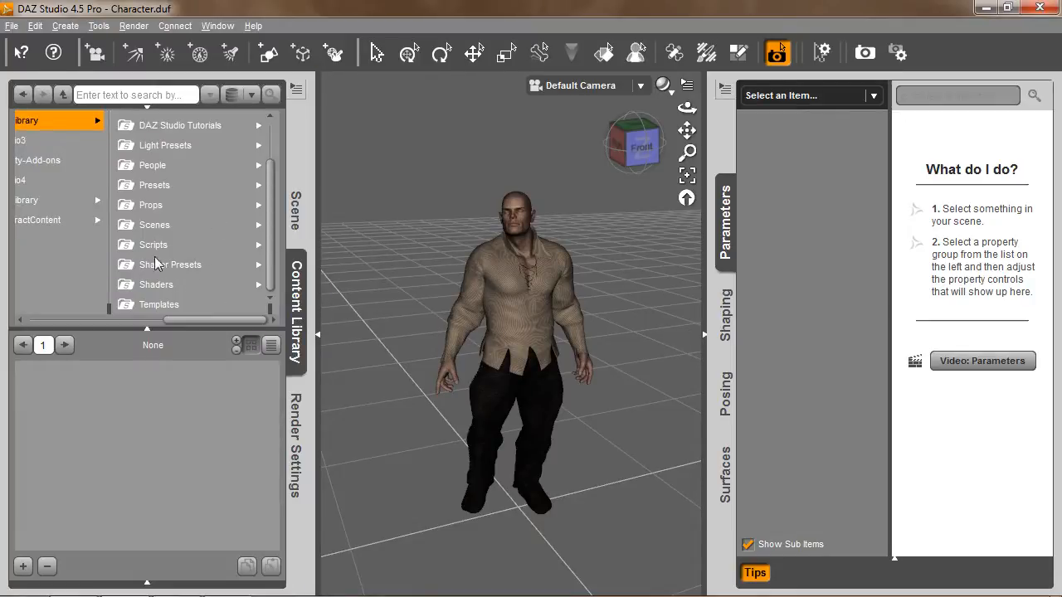
pyautogui.click(149, 227)
pyautogui.click(197, 121)
pyautogui.click(214, 121)
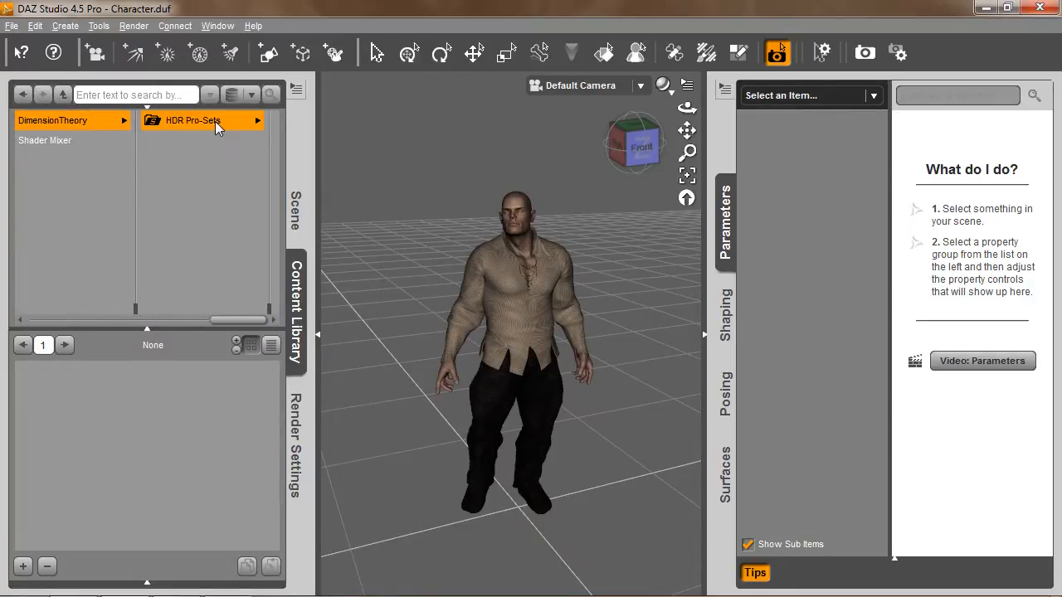
pyautogui.click(225, 124)
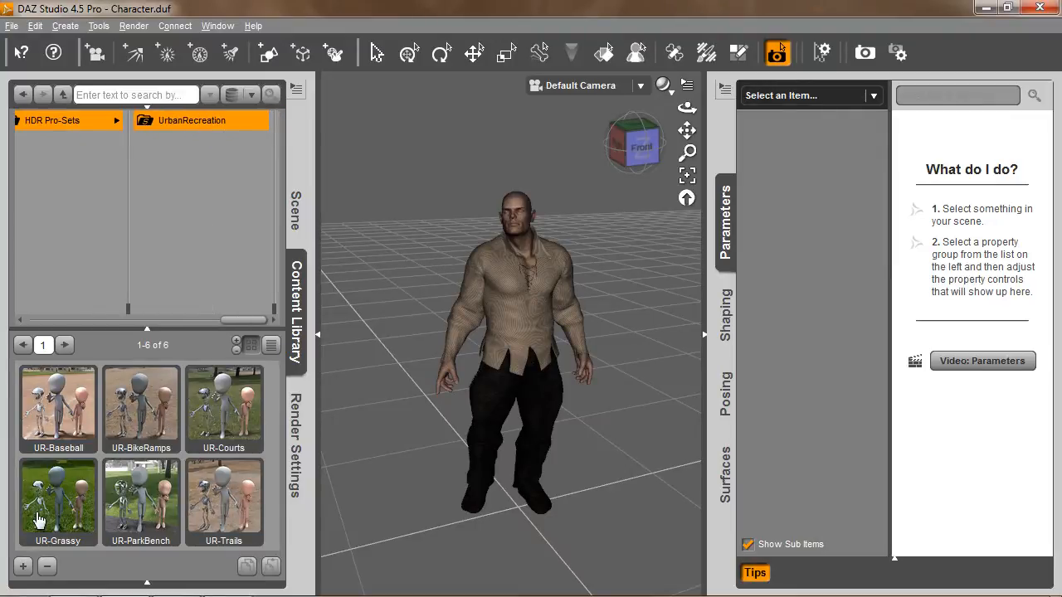
pyautogui.doubleClick(58, 413)
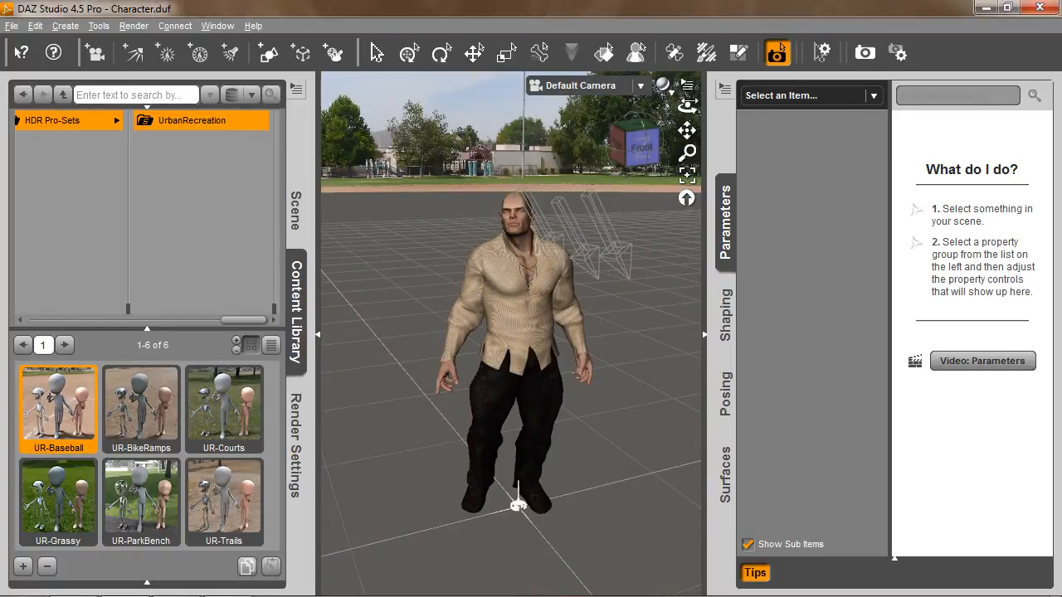
# Toggle the Shadow Catcher's visibility to compare the ground, and leave it hidden.
pyautogui.moveTo(687, 108); pyautogui.dragTo(649, 113)
pyautogui.click(295, 212)
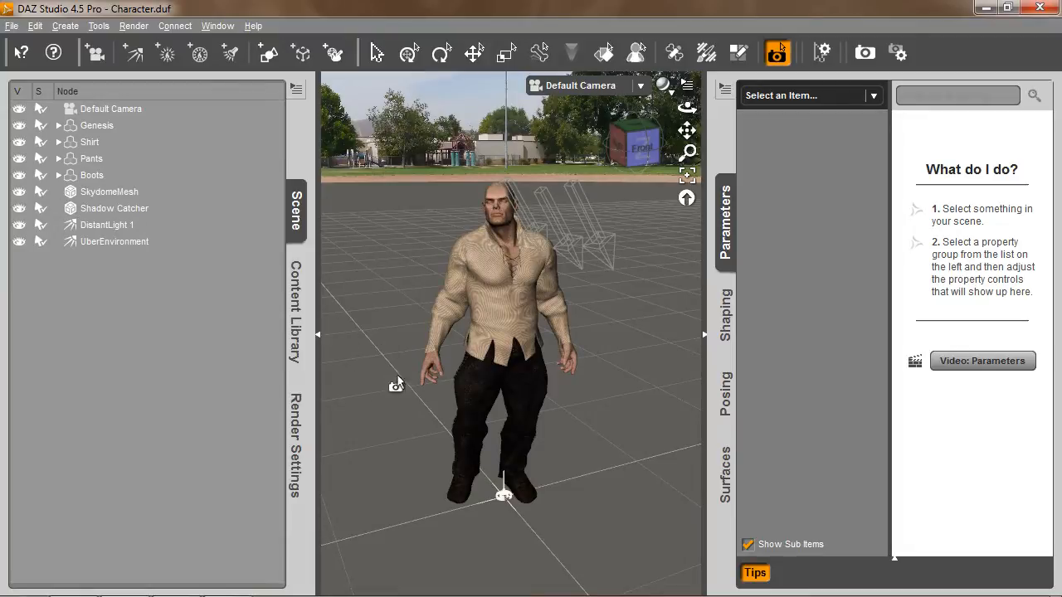
pyautogui.click(18, 212)
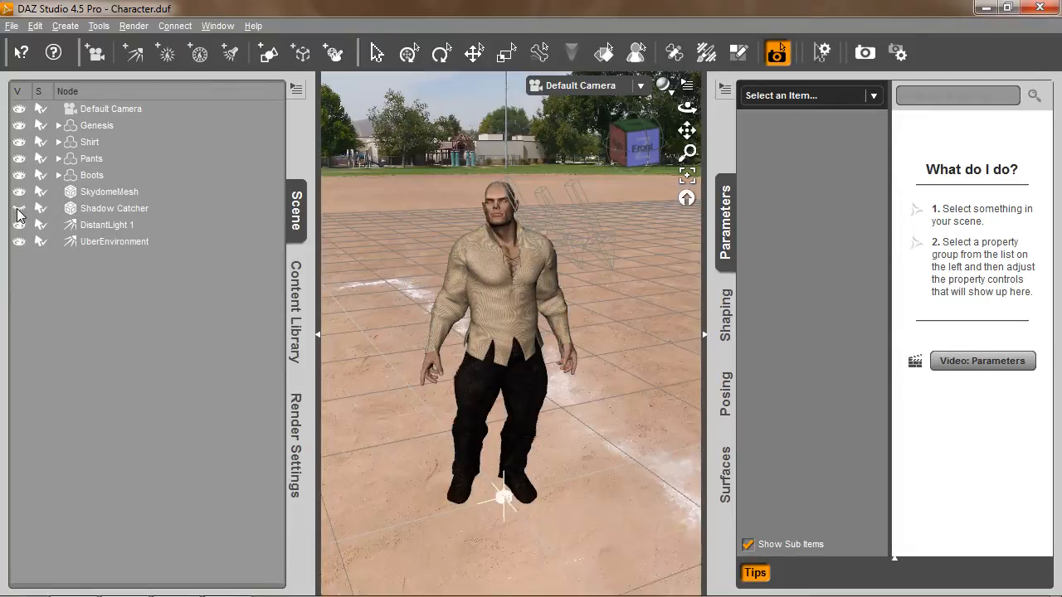
pyautogui.click(18, 213)
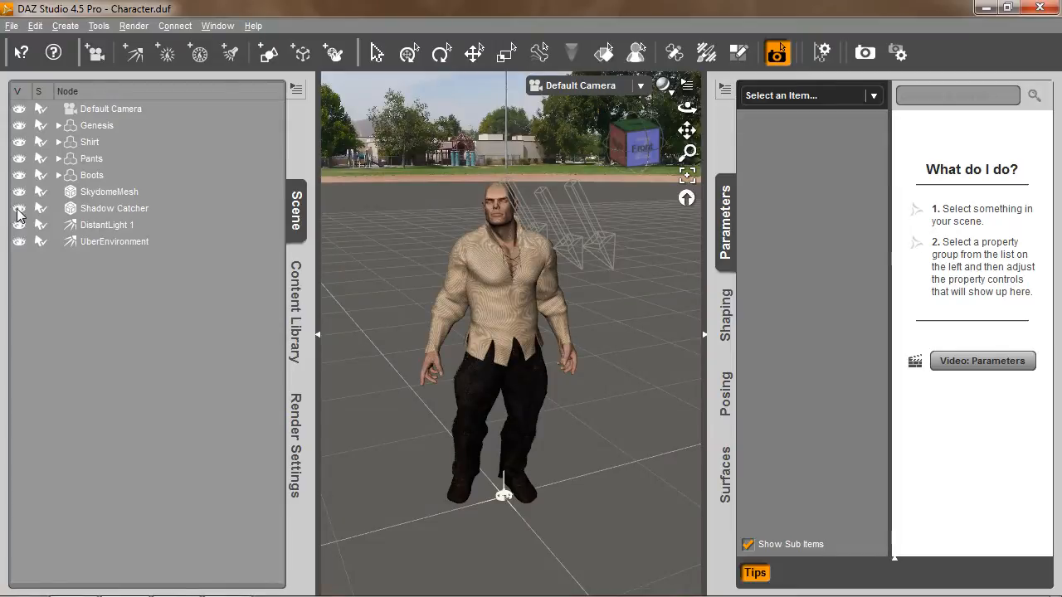
pyautogui.click(19, 213)
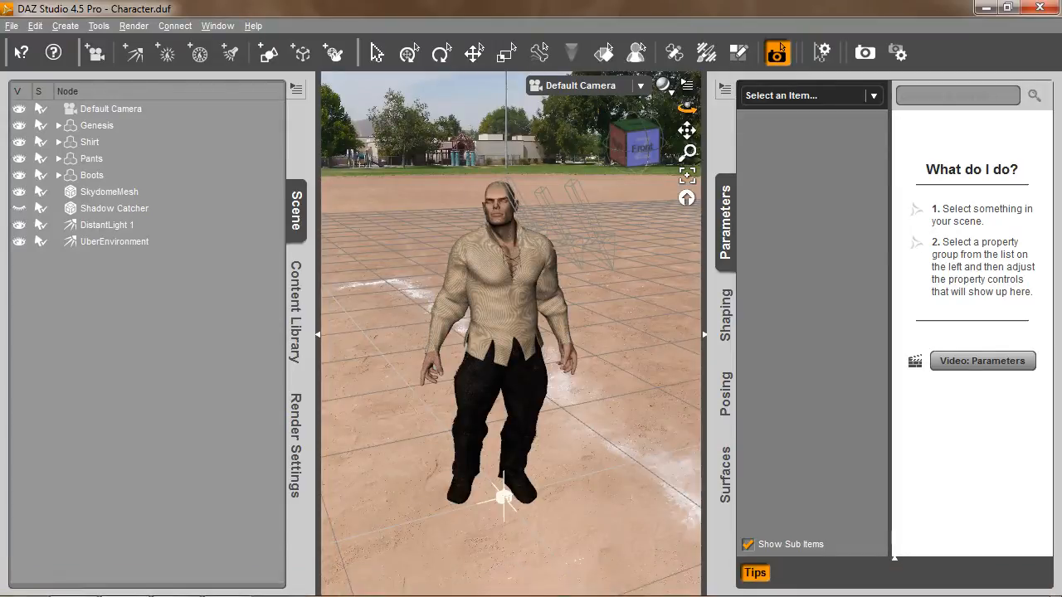
# Spot render the character on the baseball field with the Shadow Catcher hidden and again with it shown.
pyautogui.moveTo(687, 108); pyautogui.dragTo(720, 120)
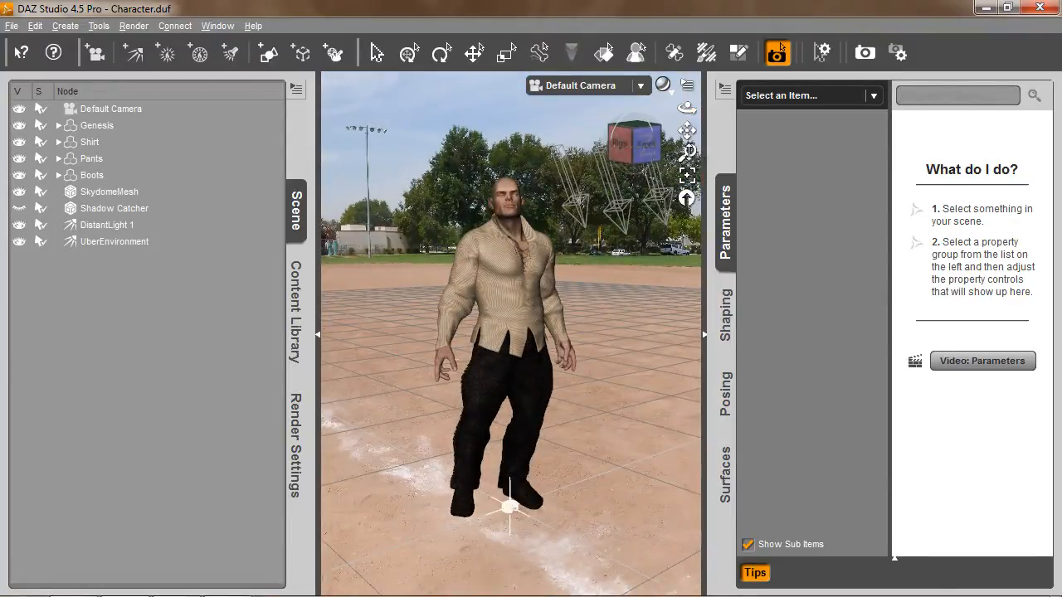
pyautogui.moveTo(688, 153); pyautogui.dragTo(650, 143)
pyautogui.moveTo(350, 93); pyautogui.dragTo(665, 583)
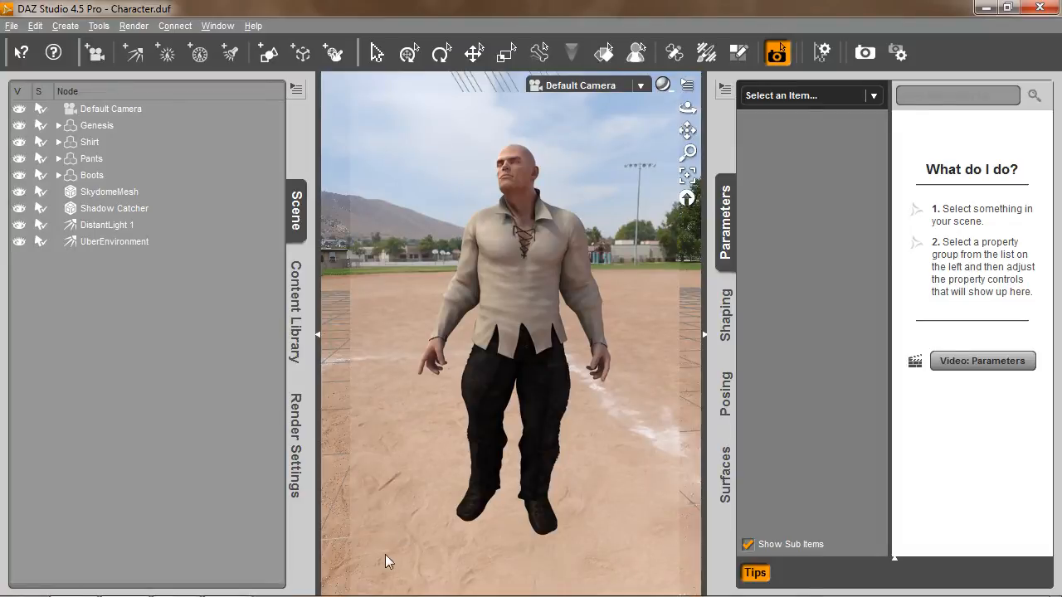
pyautogui.click(344, 554)
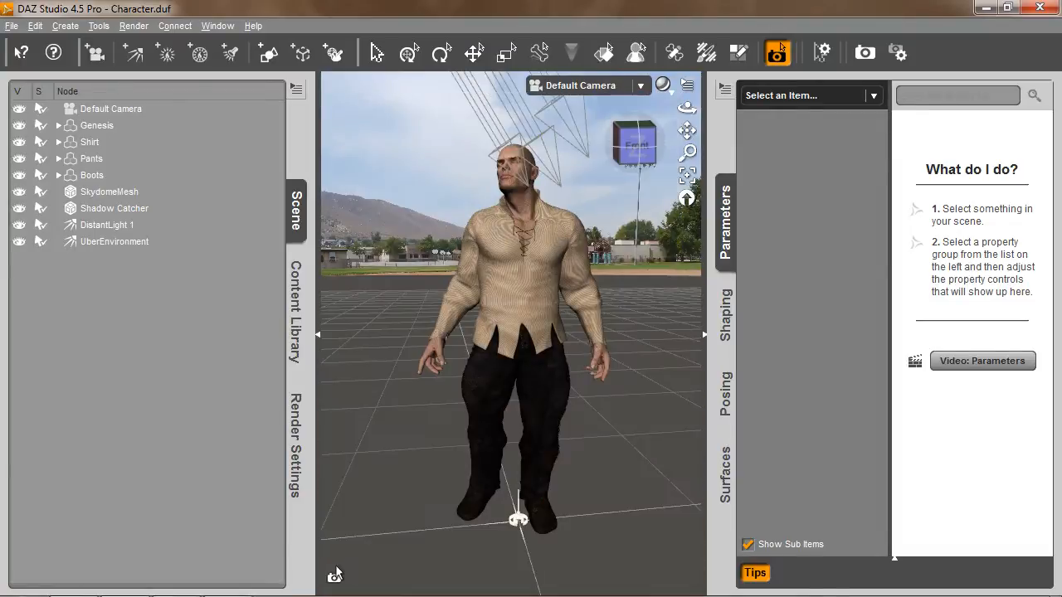
pyautogui.moveTo(337, 565); pyautogui.dragTo(691, 76)
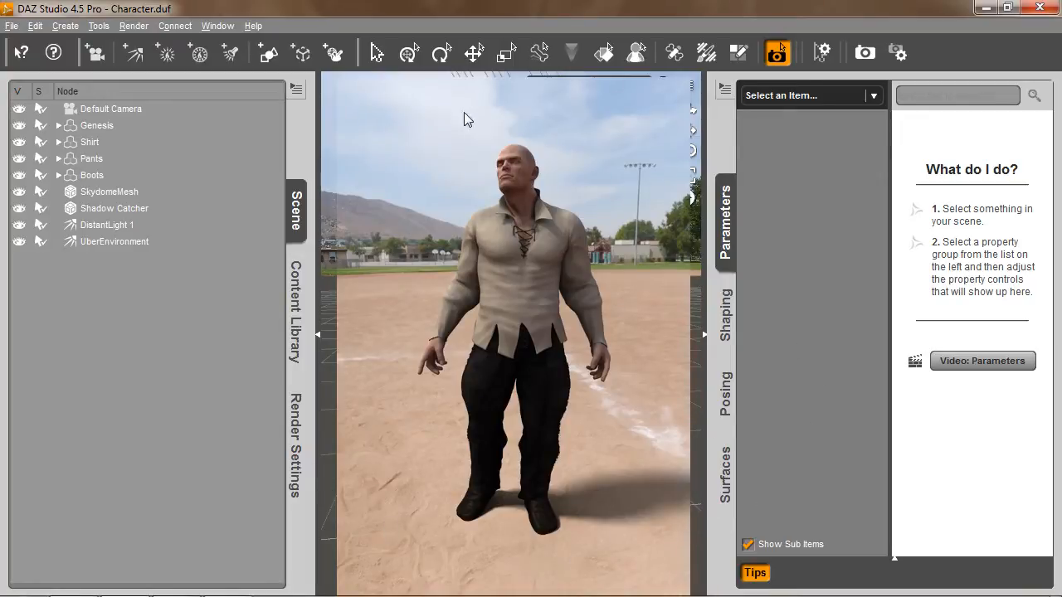
pyautogui.click(445, 129)
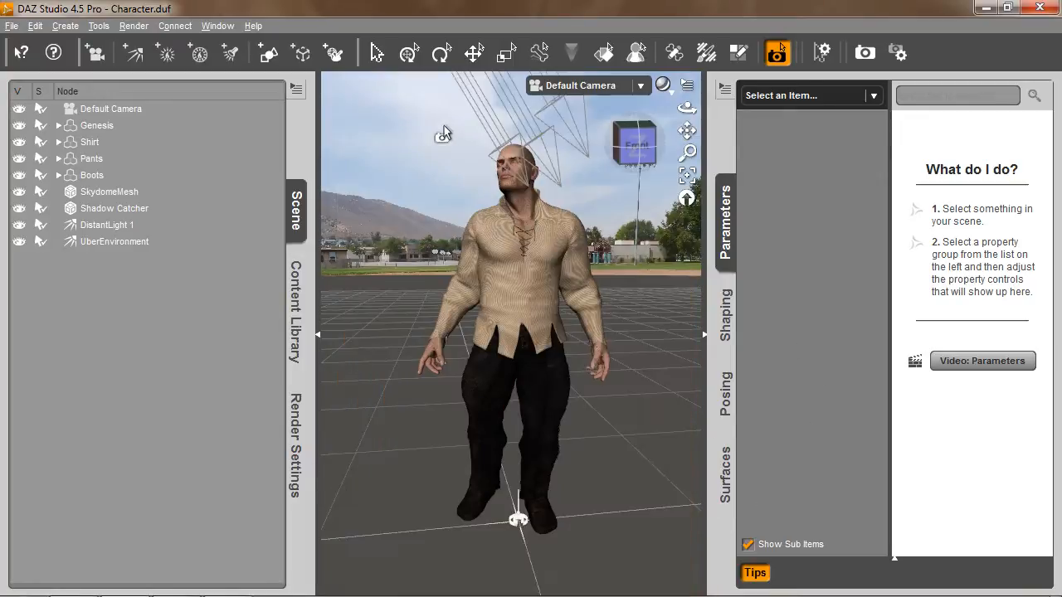
# Spot render the character from his rear side against the playground, hiding the Shadow Catcher while framing and showing it for the render.
pyautogui.click(17, 210)
pyautogui.moveTo(686, 108); pyautogui.dragTo(789, 113)
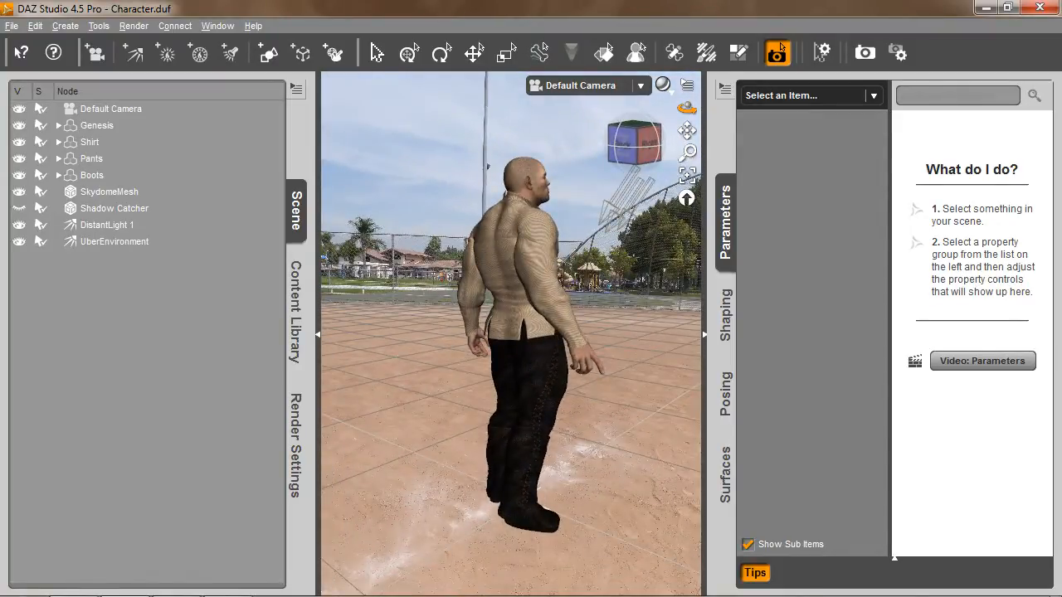
pyautogui.moveTo(686, 130); pyautogui.dragTo(617, 141)
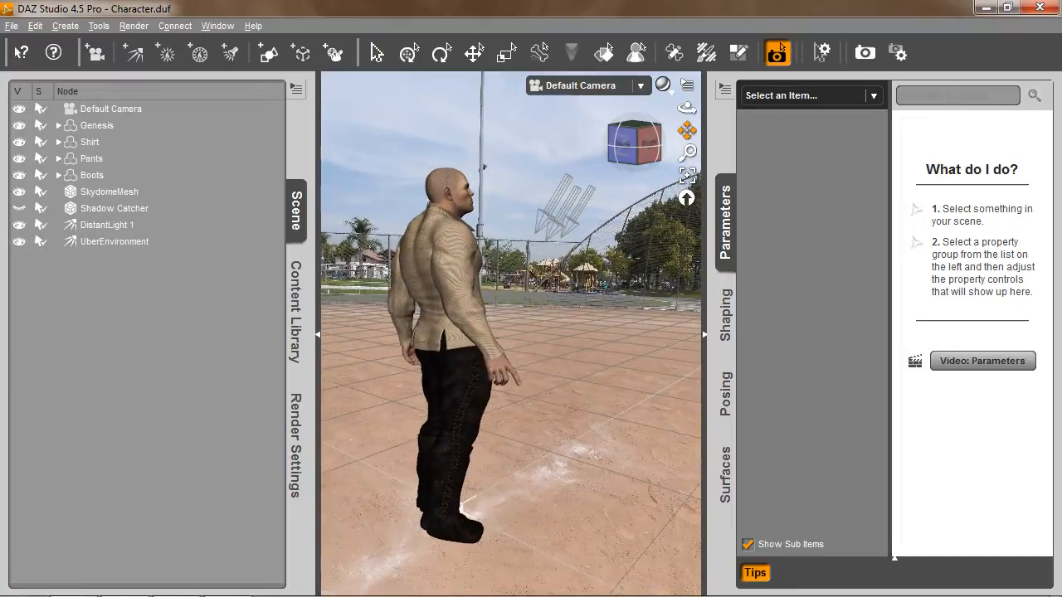
pyautogui.moveTo(688, 152); pyautogui.dragTo(687, 174)
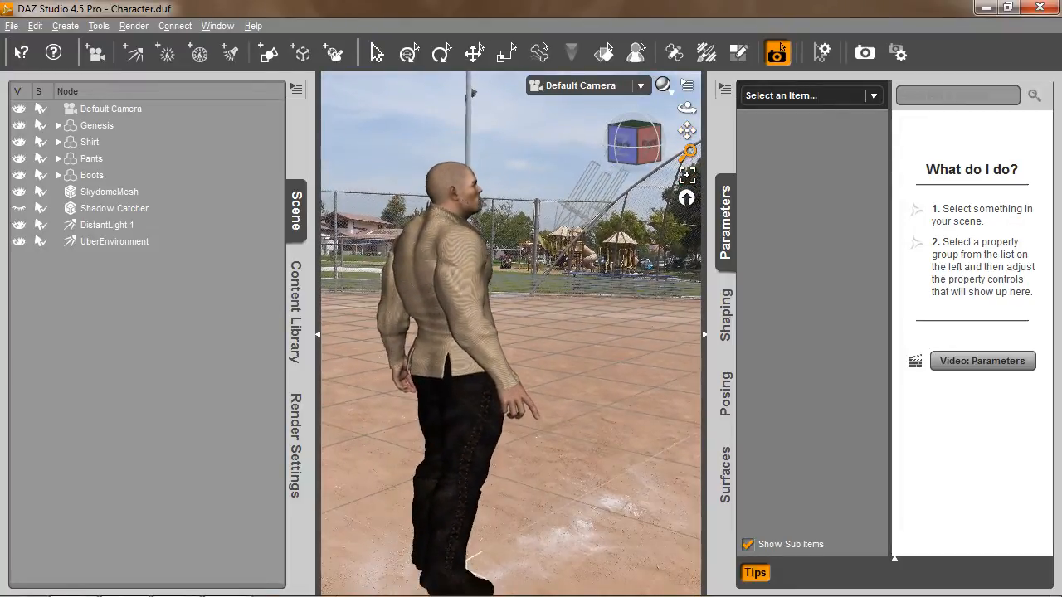
pyautogui.moveTo(687, 131); pyautogui.dragTo(685, 133)
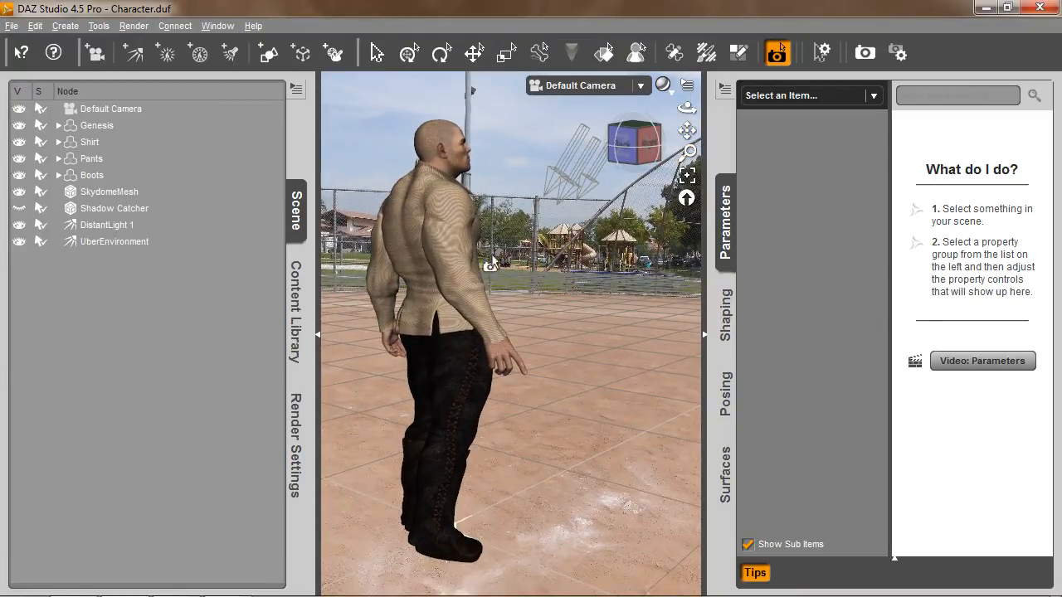
pyautogui.click(19, 209)
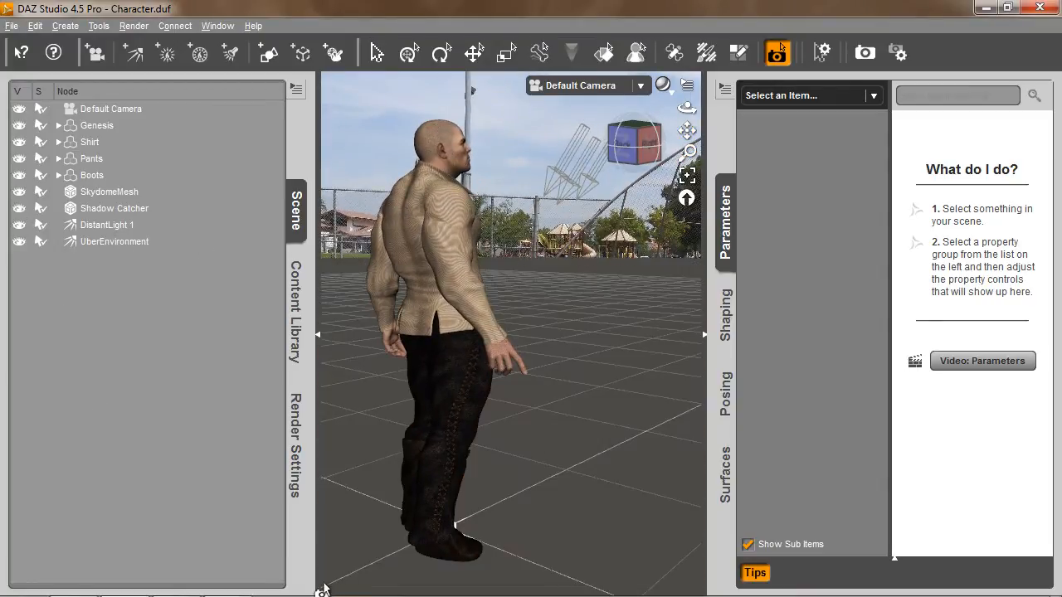
pyautogui.moveTo(328, 585); pyautogui.dragTo(690, 81)
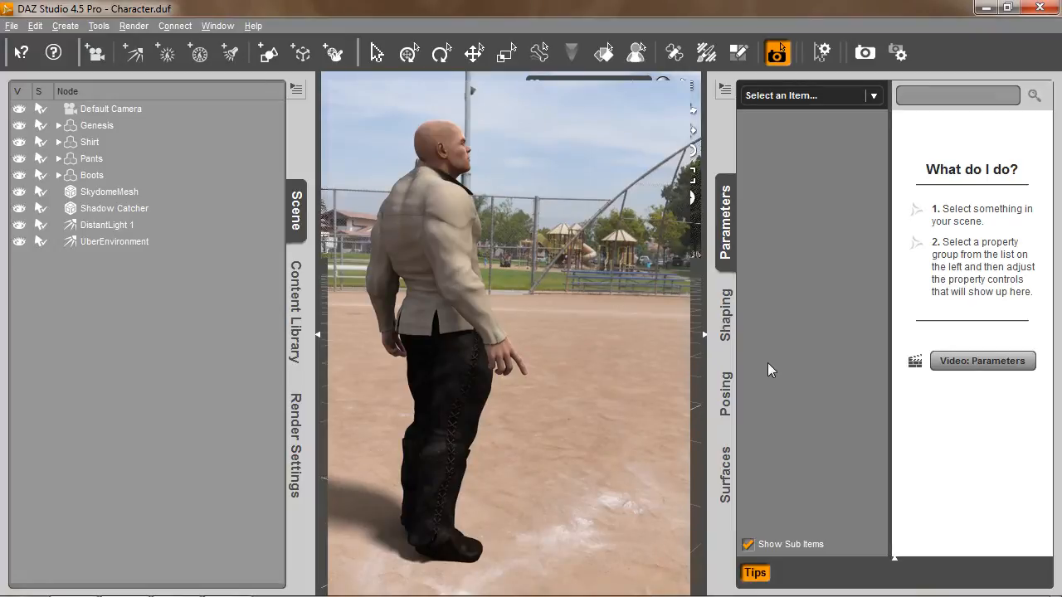
pyautogui.click(592, 233)
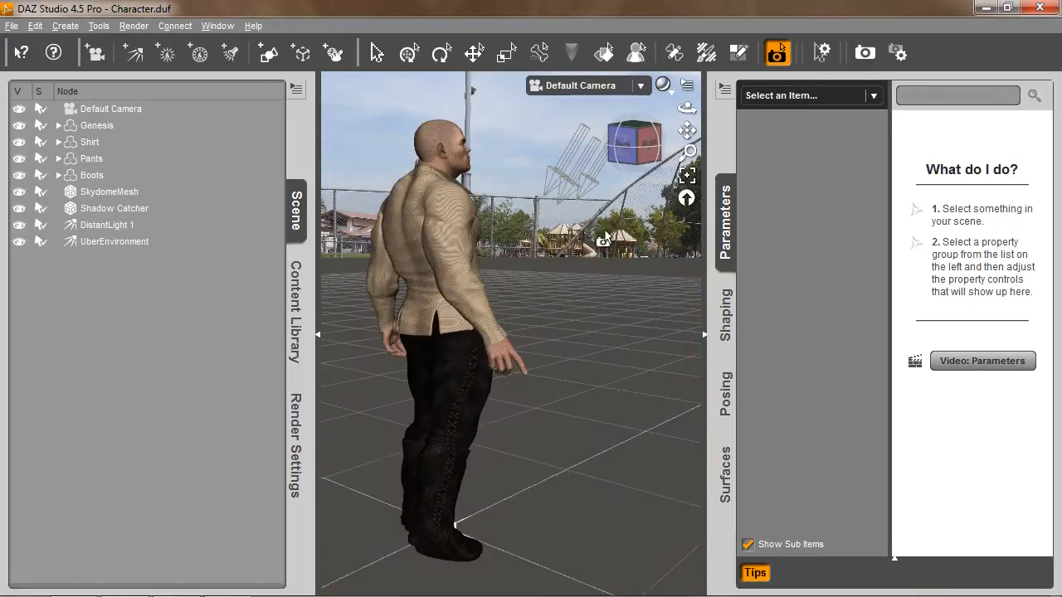
# Delete the SkydomeMesh, Shadow Catcher, DistantLight 1 and UberEnvironment nodes from the scene.
pyautogui.moveTo(687, 108); pyautogui.dragTo(661, 101)
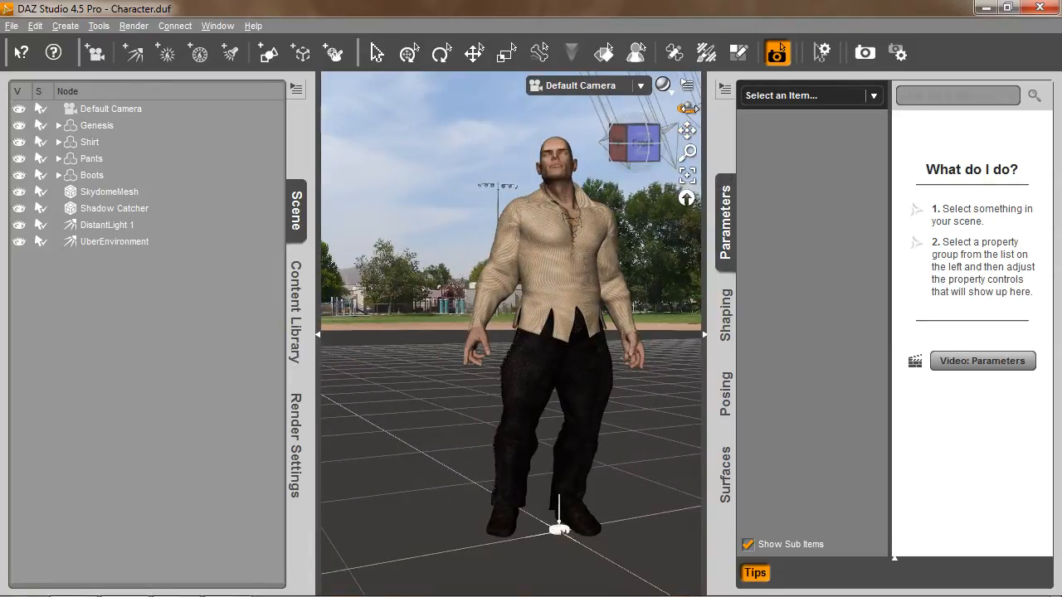
pyautogui.click(98, 196)
pyautogui.keyDown('ctrl'); pyautogui.click(102, 210); pyautogui.keyUp('ctrl')
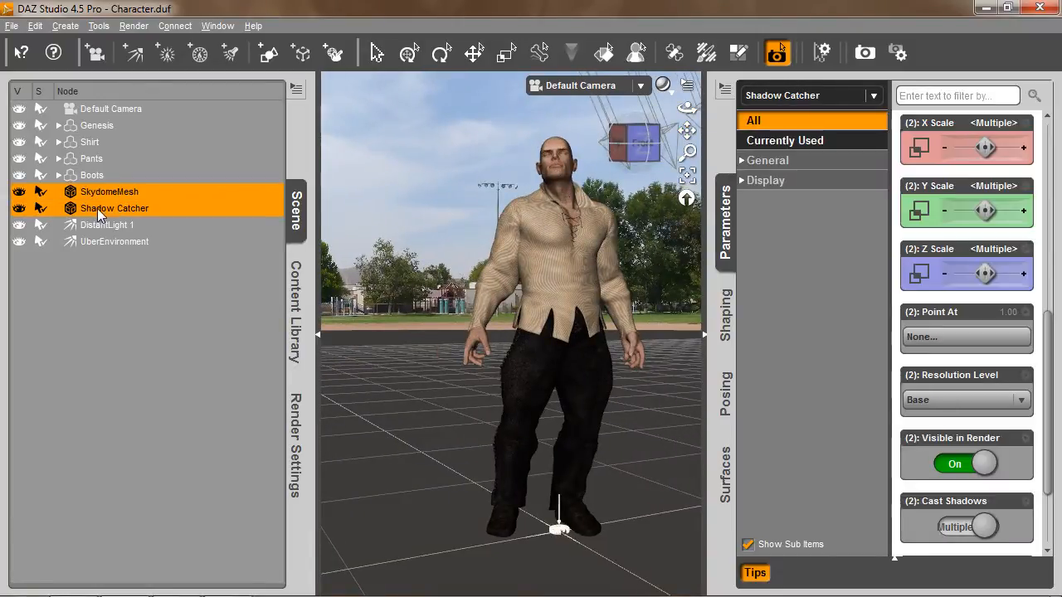
pyautogui.keyDown('ctrl'); pyautogui.click(102, 225); pyautogui.keyUp('ctrl')
pyautogui.keyDown('ctrl'); pyautogui.click(102, 241); pyautogui.keyUp('ctrl')
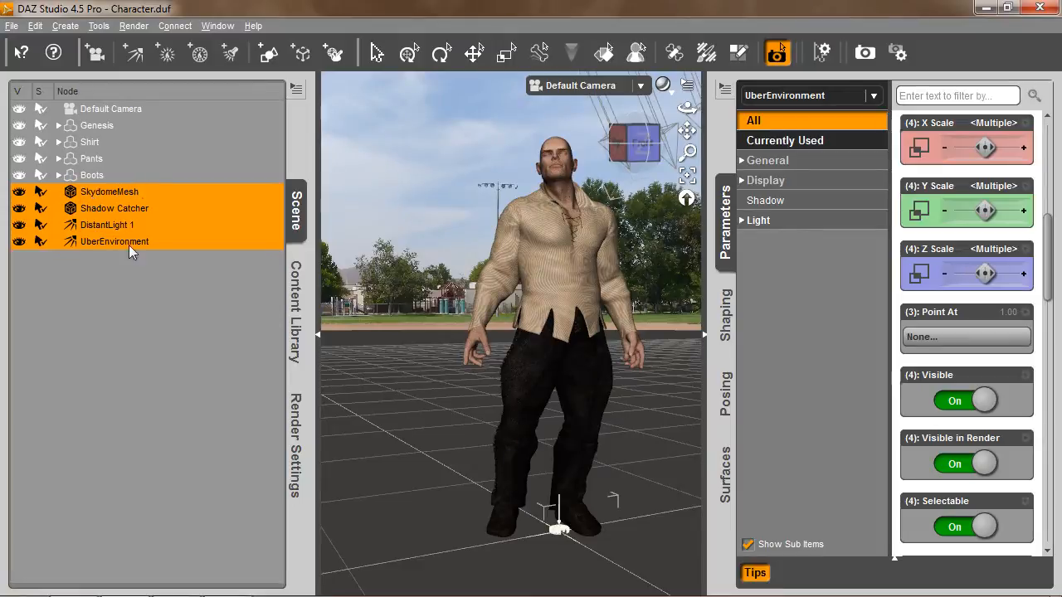
pyautogui.press('Delete')
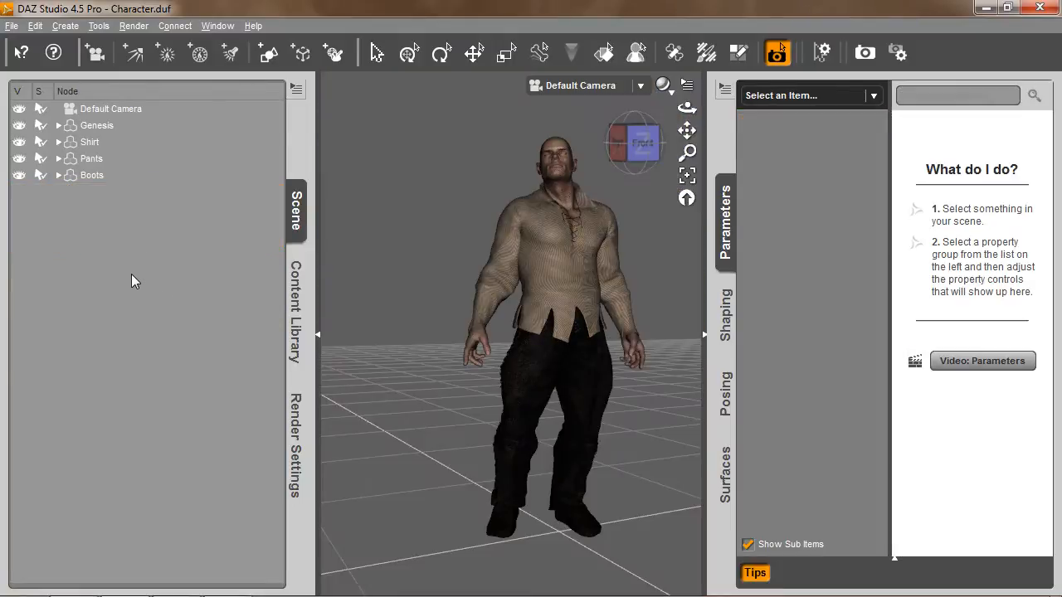
# Load the UR-Courts set from the UrbanRecreation folder around the character.
pyautogui.click(296, 330)
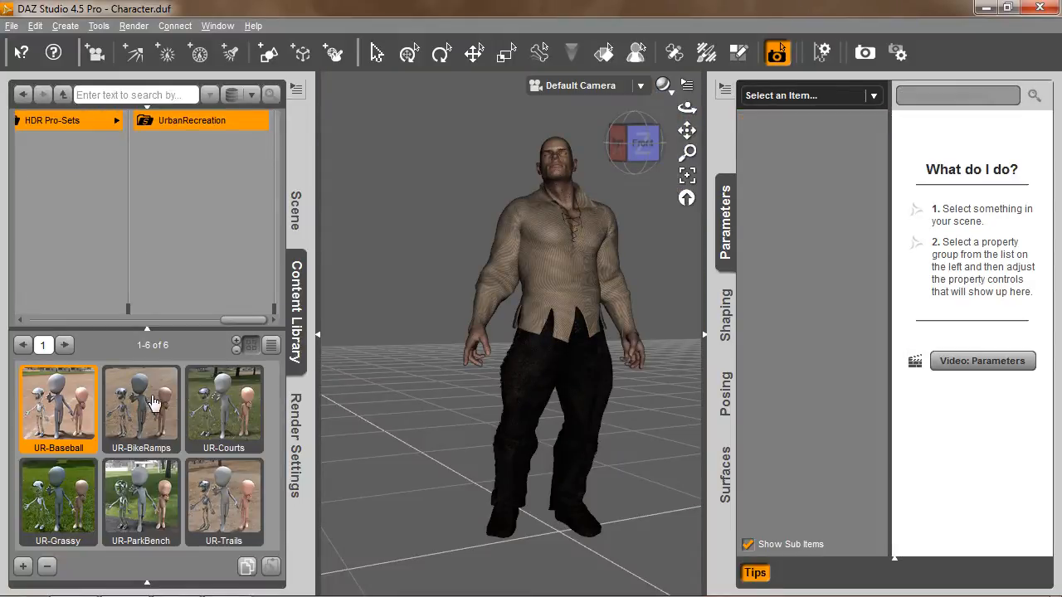
pyautogui.click(233, 410)
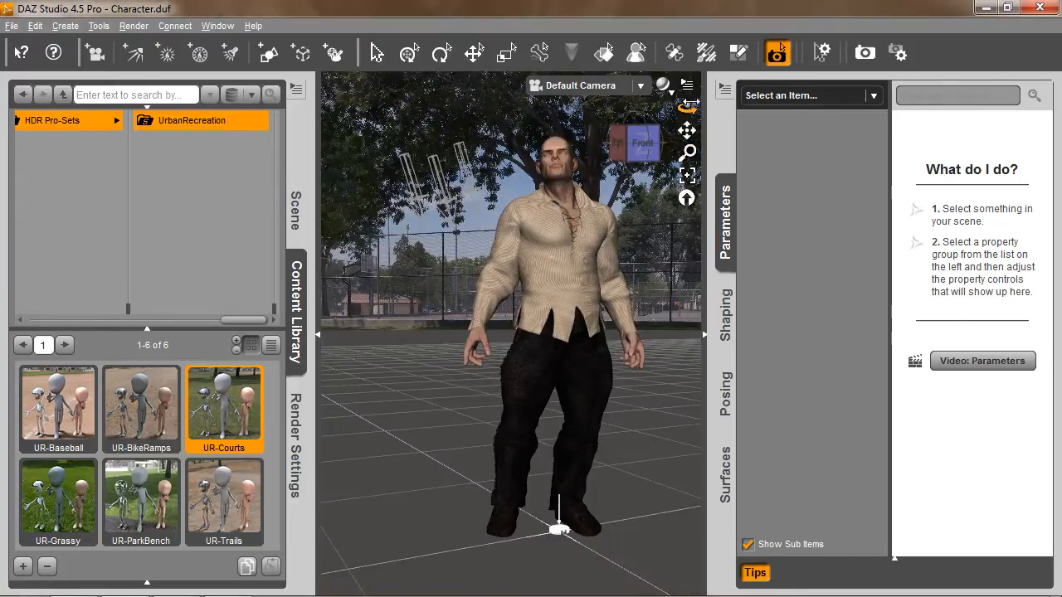
# Spot render the character from the front in the UR-Courts set, hiding the Shadow Catcher while framing and showing it for the render.
pyautogui.moveTo(687, 106); pyautogui.dragTo(1032, 108)
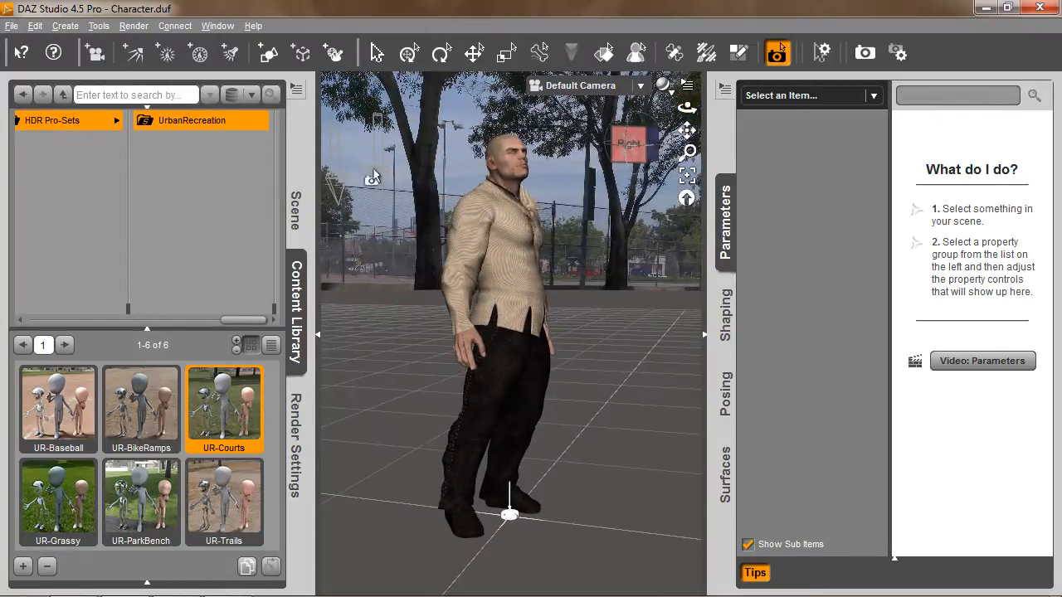
pyautogui.click(313, 211)
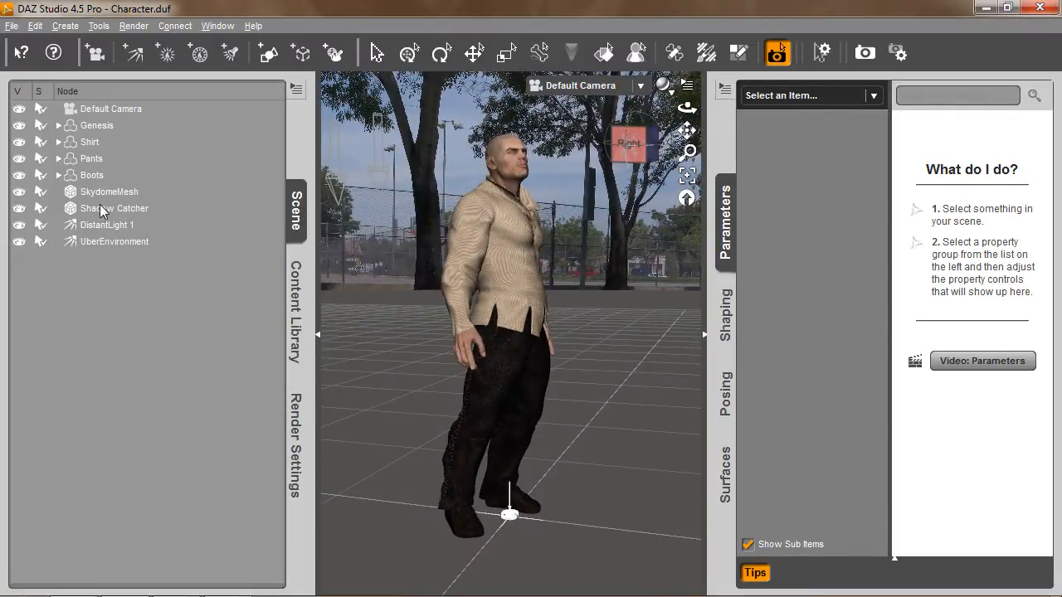
pyautogui.click(19, 208)
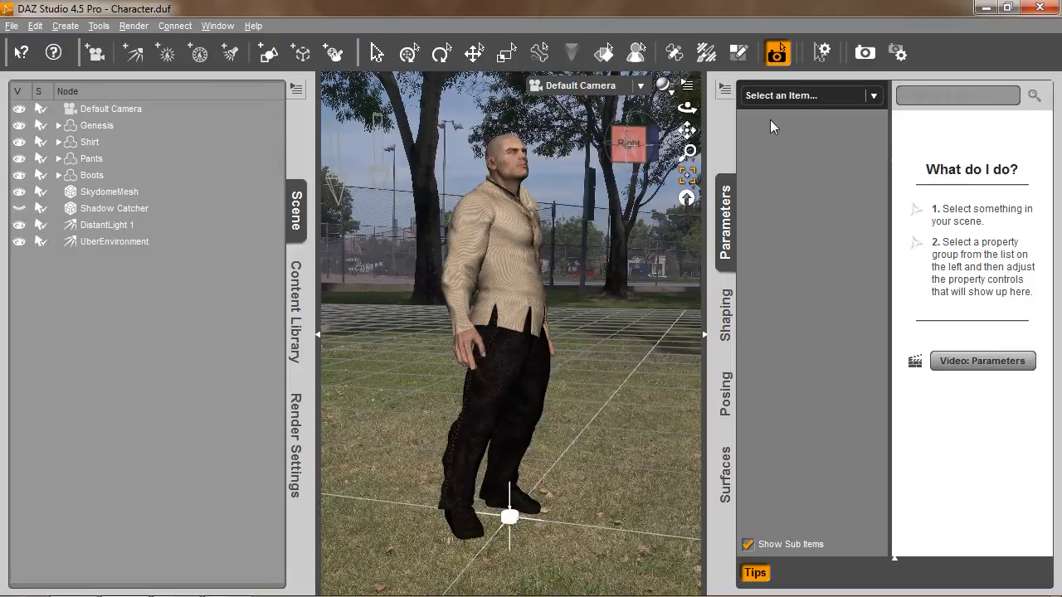
pyautogui.moveTo(686, 106); pyautogui.dragTo(574, 107)
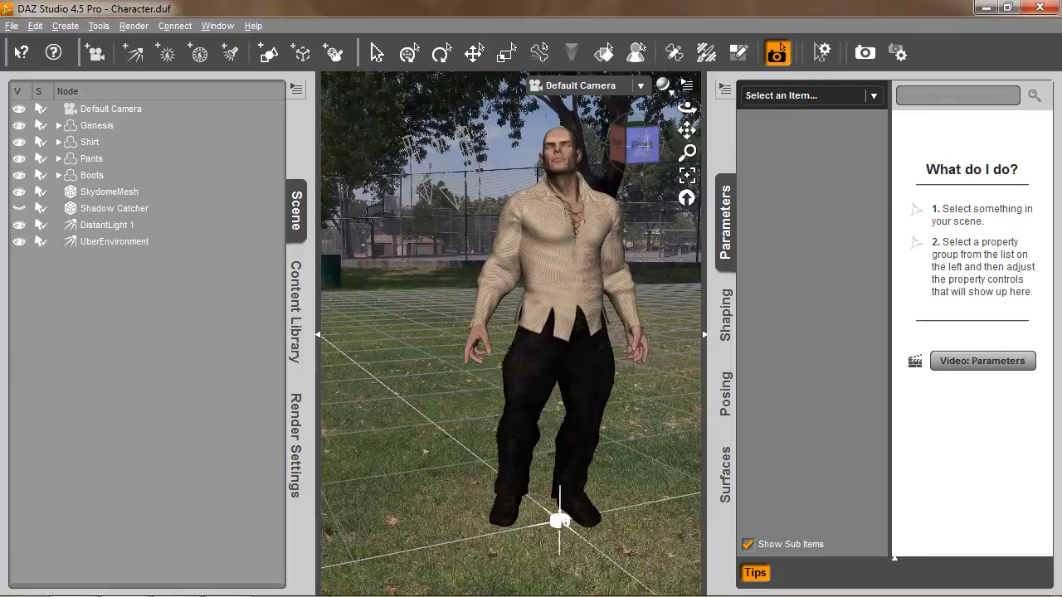
pyautogui.click(18, 210)
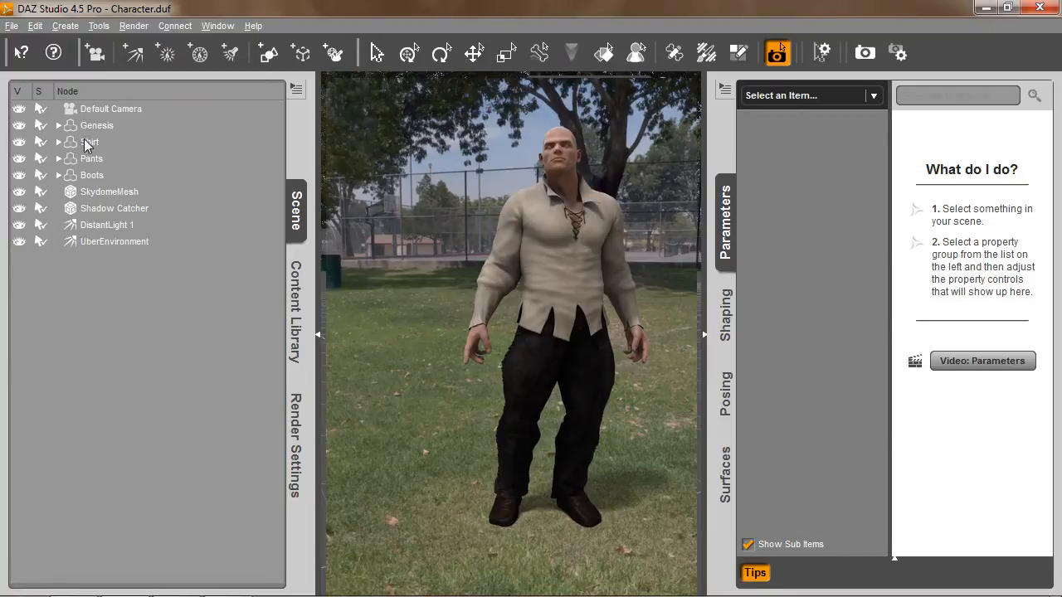
pyautogui.click(401, 215)
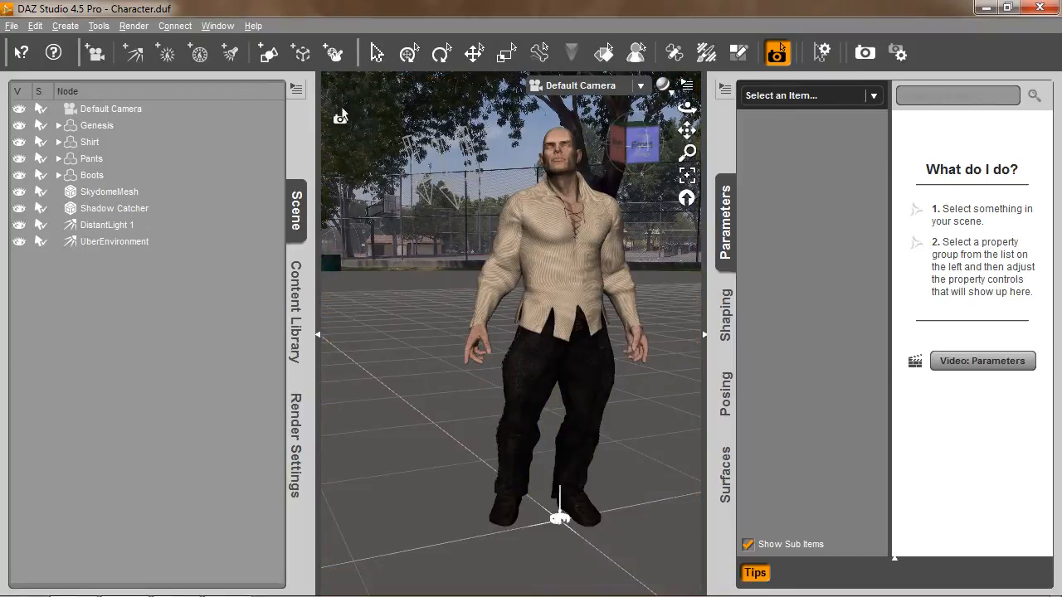
# Create a null with default settings and parent the Default Camera and Genesis to it.
pyautogui.click(77, 27)
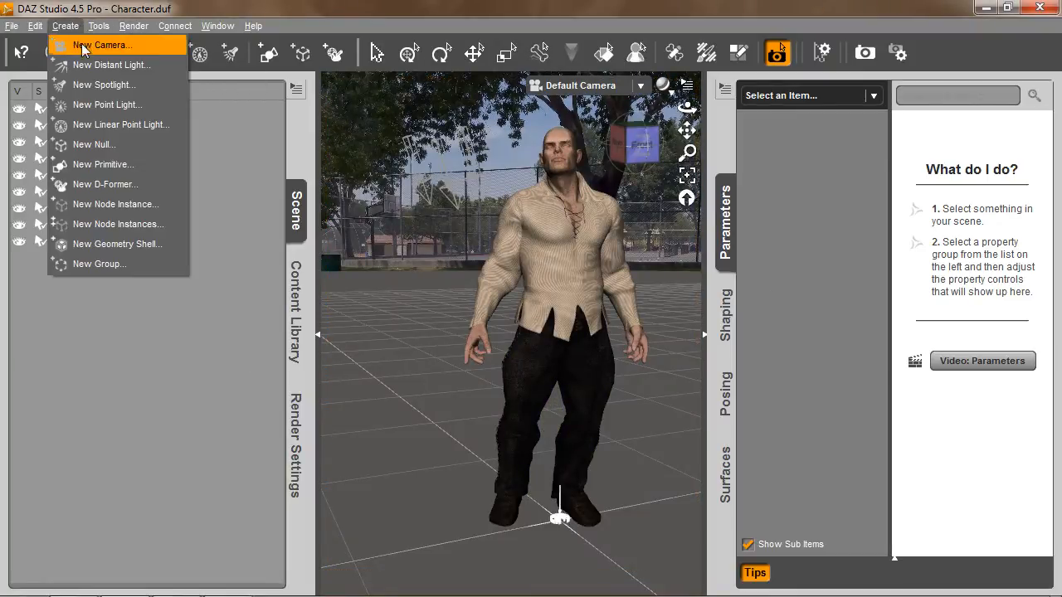
pyautogui.click(83, 146)
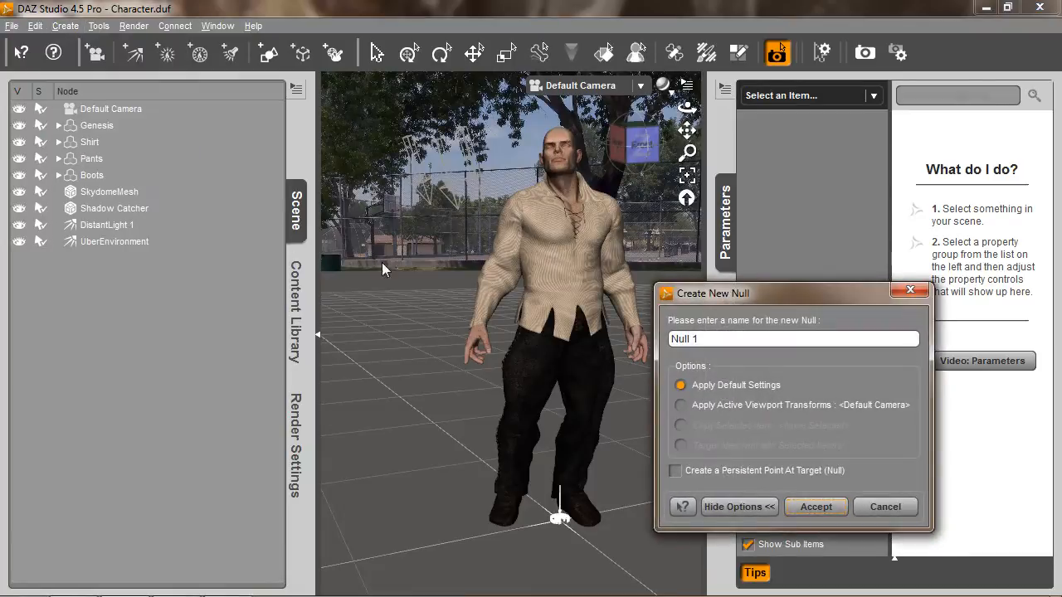
pyautogui.click(808, 509)
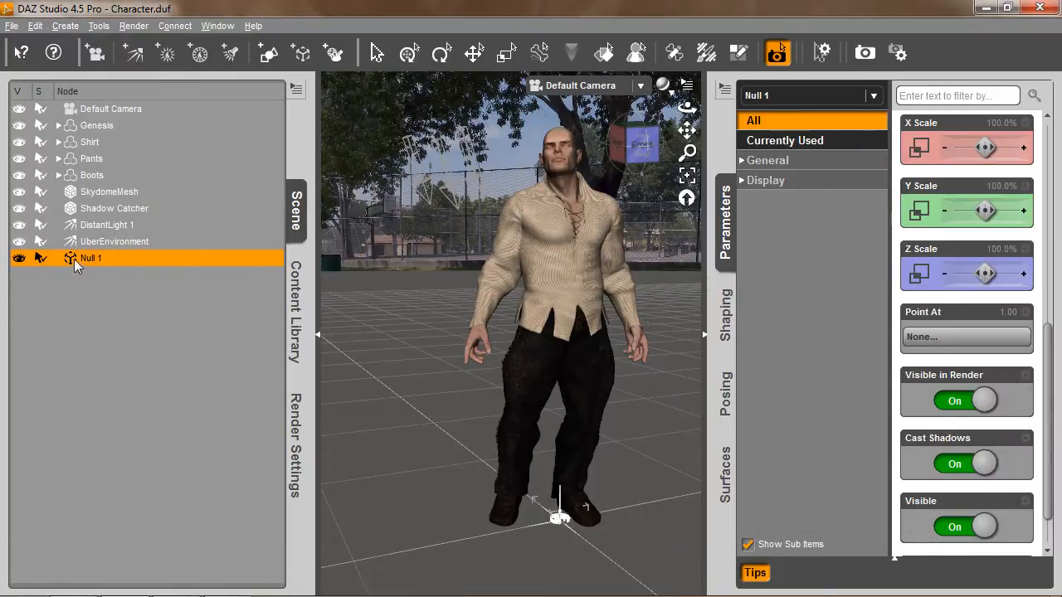
pyautogui.click(97, 109)
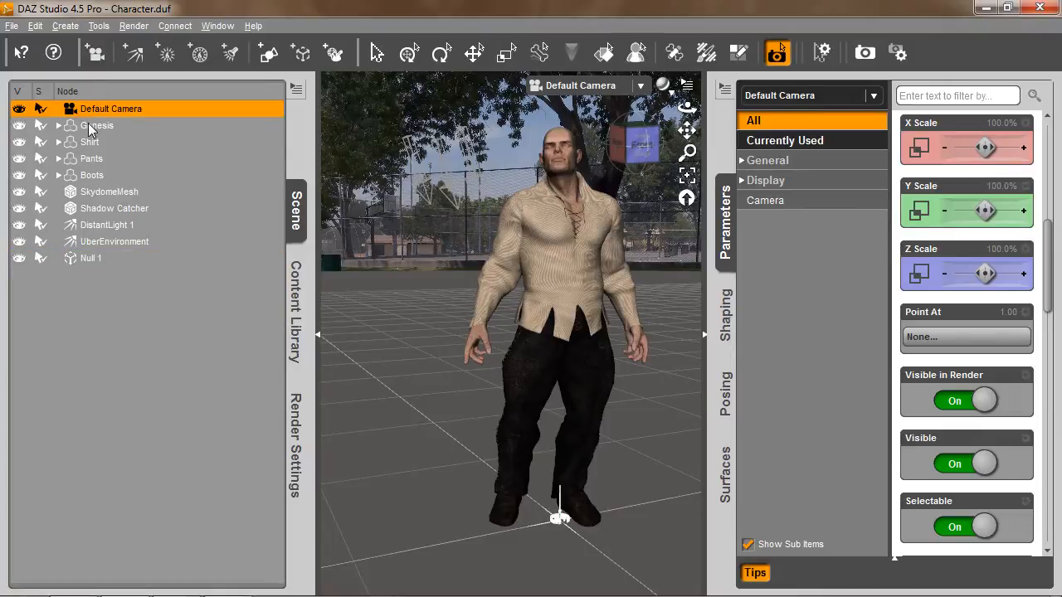
pyautogui.keyDown('ctrl'); pyautogui.click(88, 124); pyautogui.keyUp('ctrl')
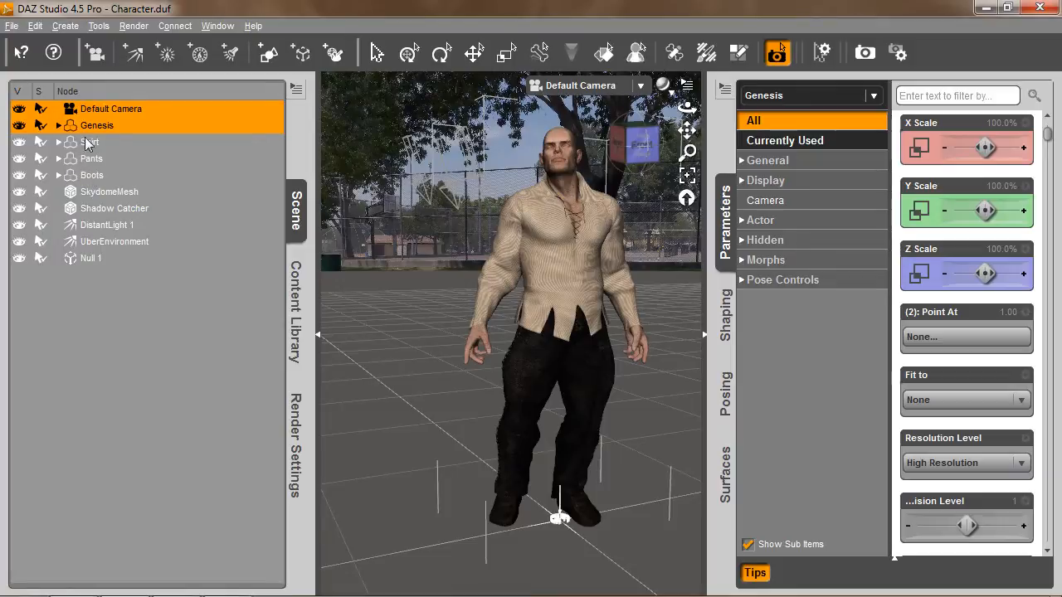
pyautogui.moveTo(84, 125); pyautogui.dragTo(91, 258)
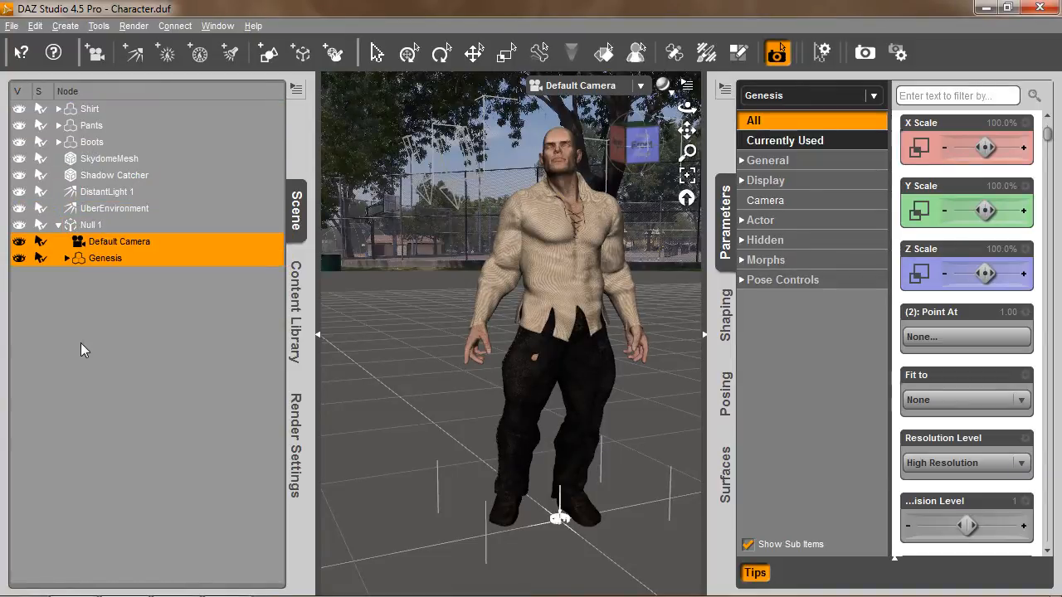
# Set the null's Y Rotate to -154.71 and spot render the character against the new part of the backdrop.
pyautogui.click(90, 228)
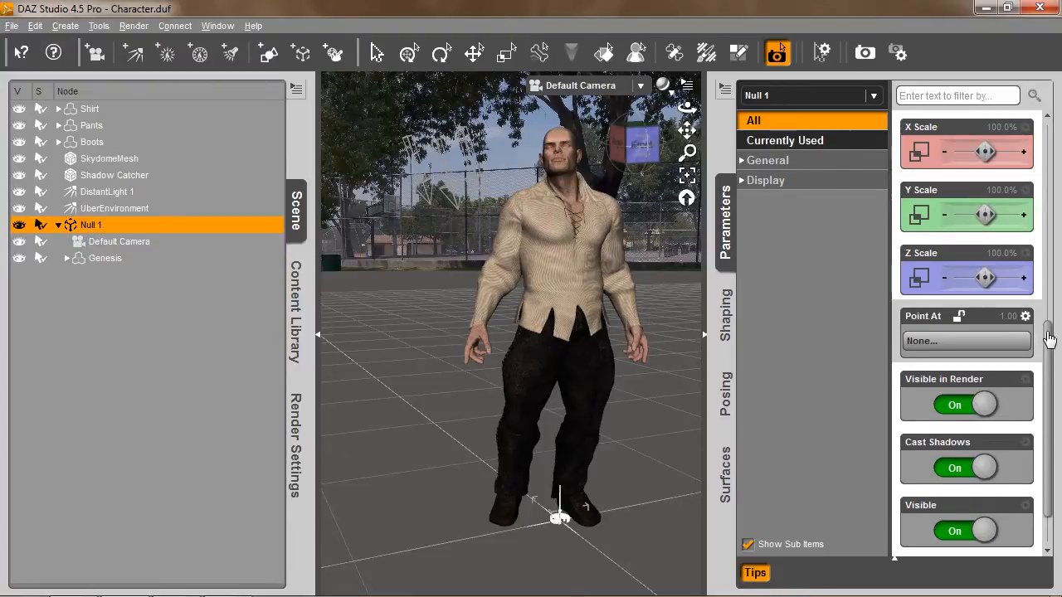
pyautogui.moveTo(1049, 338); pyautogui.dragTo(1056, 123)
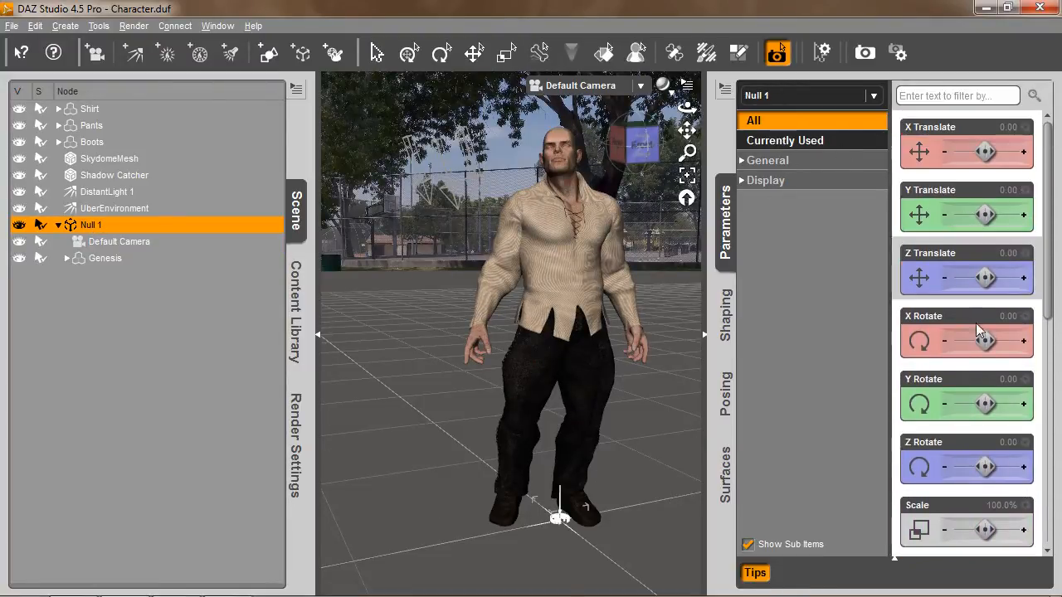
pyautogui.moveTo(1002, 405); pyautogui.dragTo(975, 405)
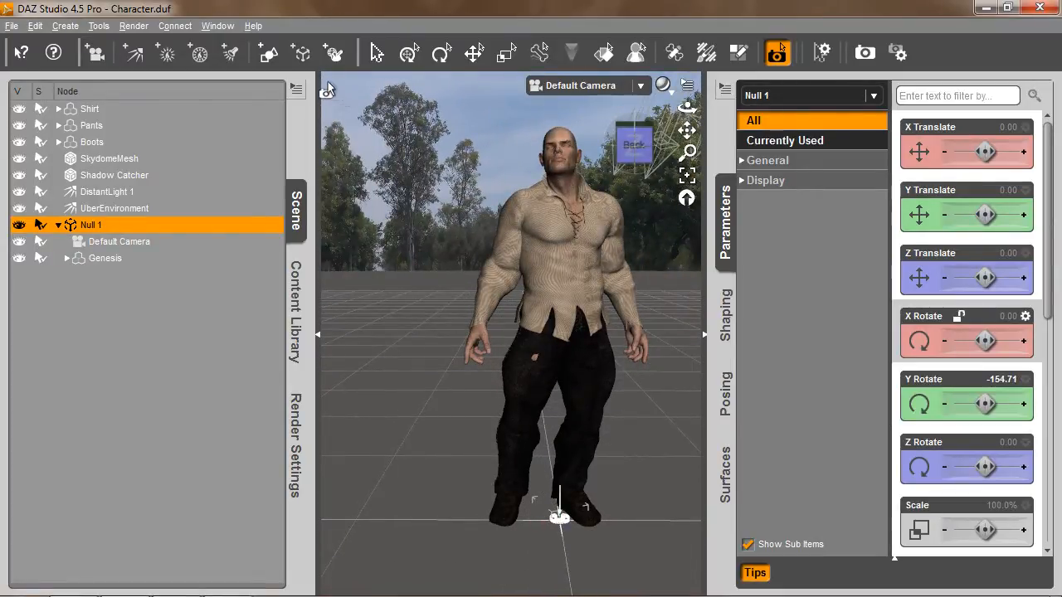
pyautogui.moveTo(328, 81); pyautogui.dragTo(687, 579)
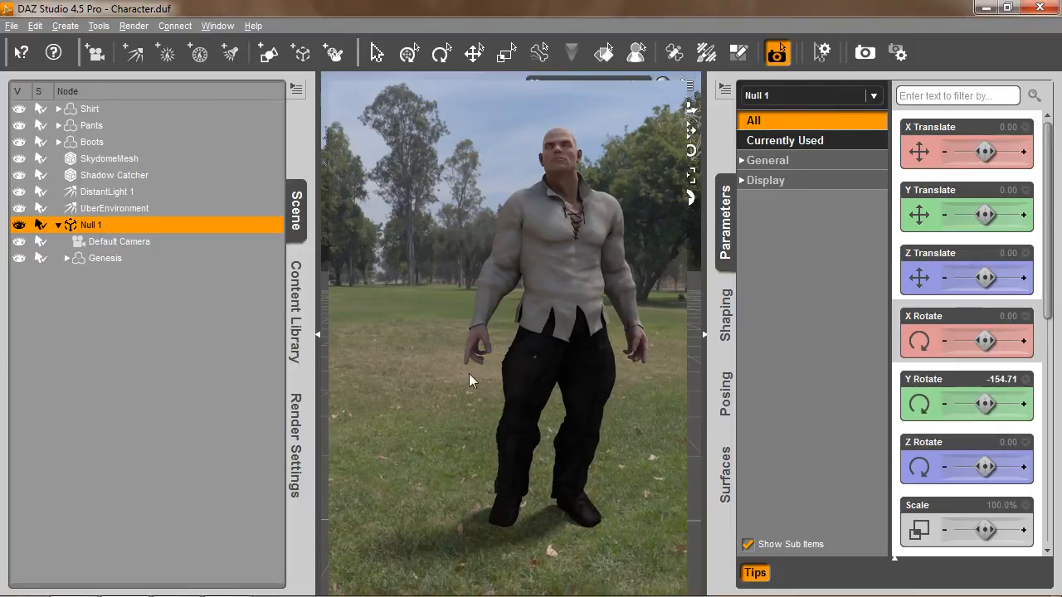
pyautogui.click(189, 357)
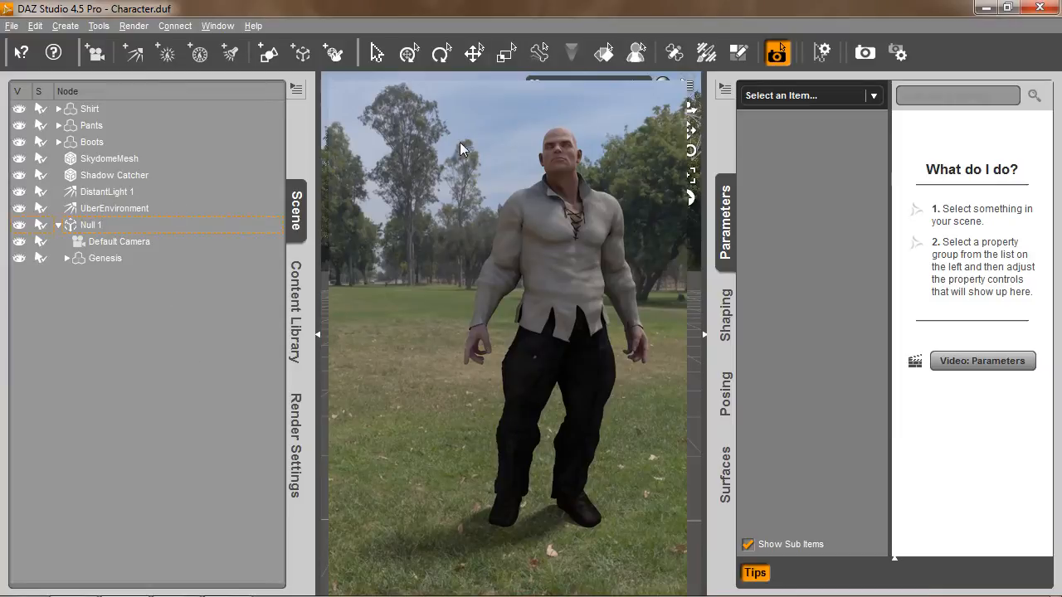
pyautogui.click(636, 212)
# Delete the UberEnvironment, DistantLight 1, Shadow Catcher and SkydomeMesh nodes of the courts set.
pyautogui.click(103, 208)
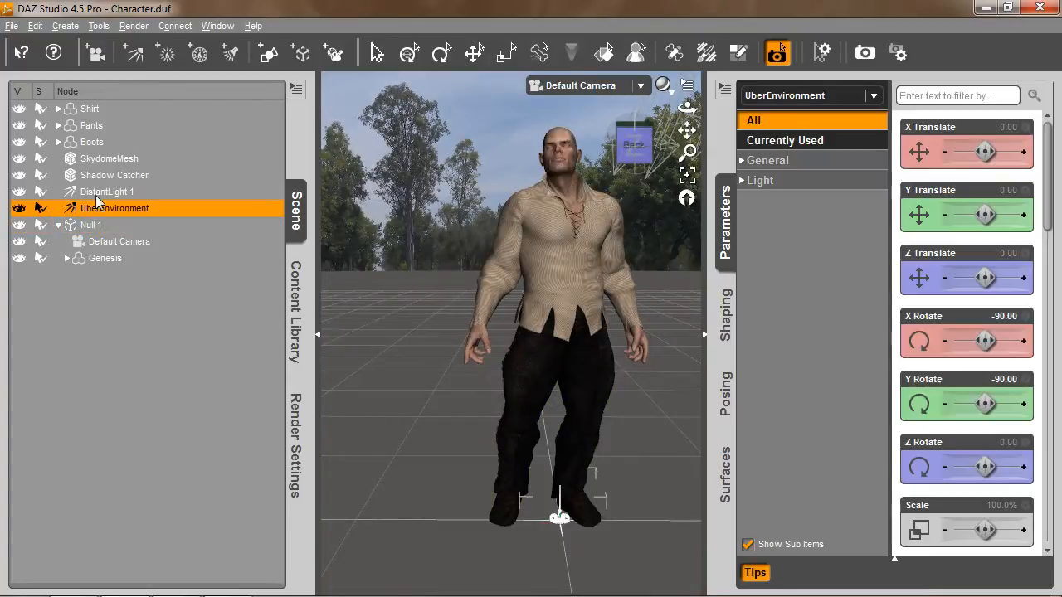
pyautogui.keyDown('ctrl'); pyautogui.click(100, 192); pyautogui.keyUp('ctrl')
pyautogui.keyDown('ctrl'); pyautogui.click(98, 175); pyautogui.keyUp('ctrl')
pyautogui.keyDown('ctrl'); pyautogui.click(95, 159); pyautogui.keyUp('ctrl')
pyautogui.press('Delete')
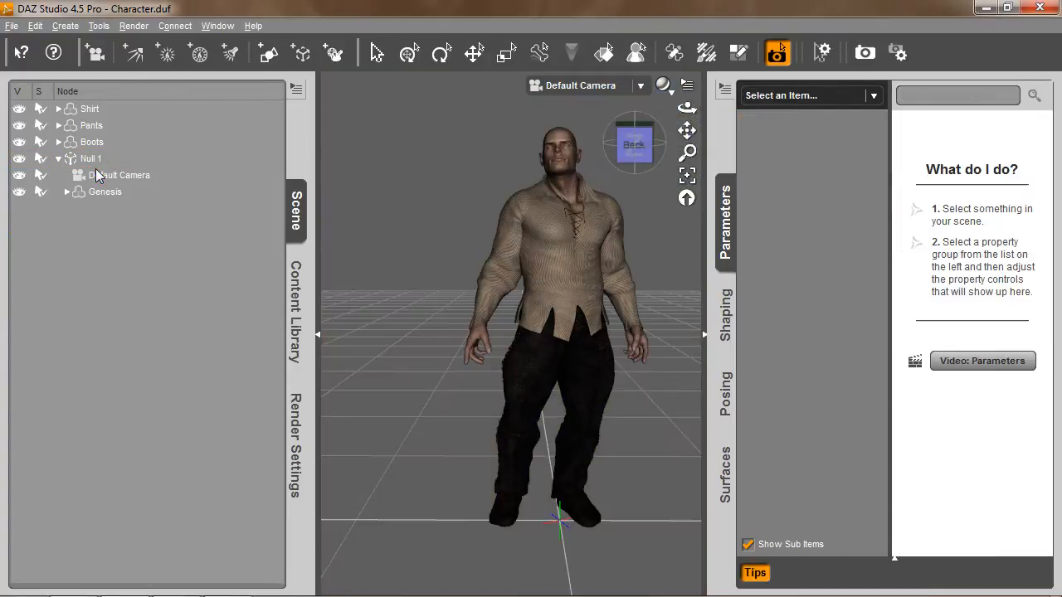
# Load the UR-ParkBench set from the UrbanRecreation folder around the character.
pyautogui.click(59, 158)
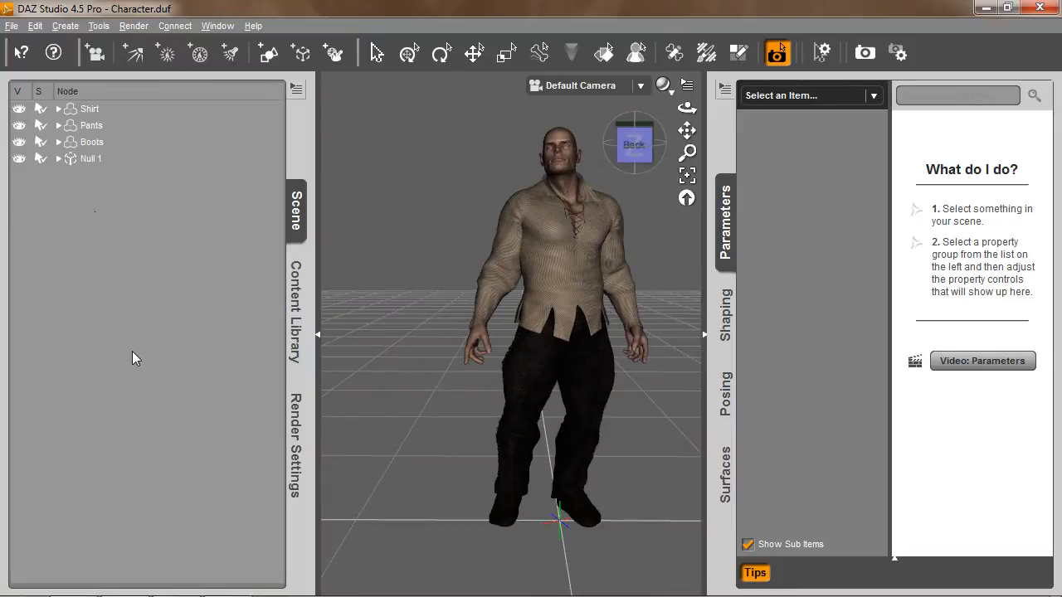
pyautogui.click(295, 311)
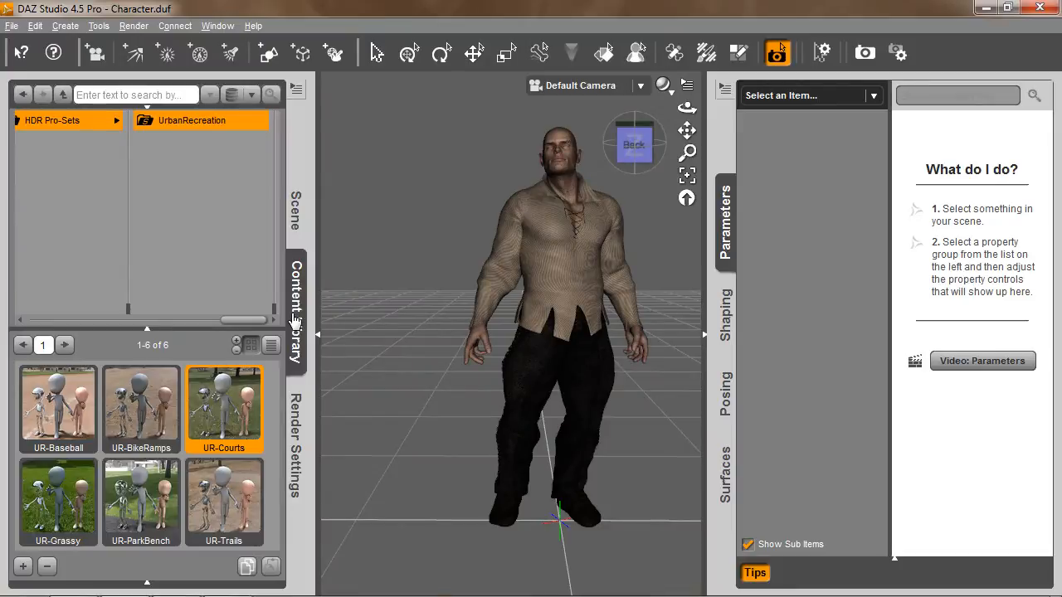
pyautogui.doubleClick(130, 492)
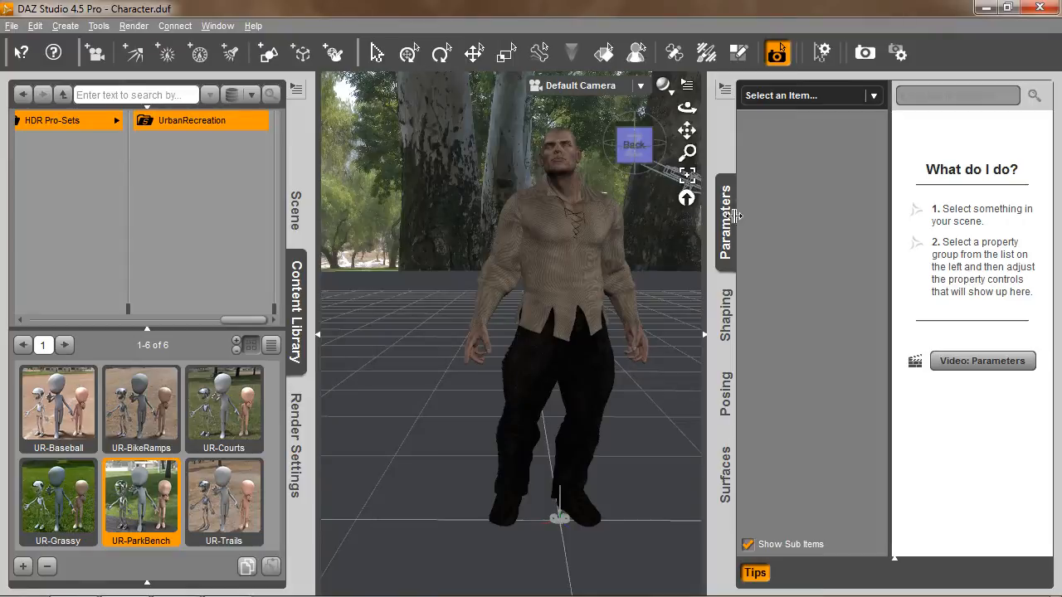
# Frame the character on the grass by the trees with the Shadow Catcher hidden, and spot render him with it shown.
pyautogui.click(296, 210)
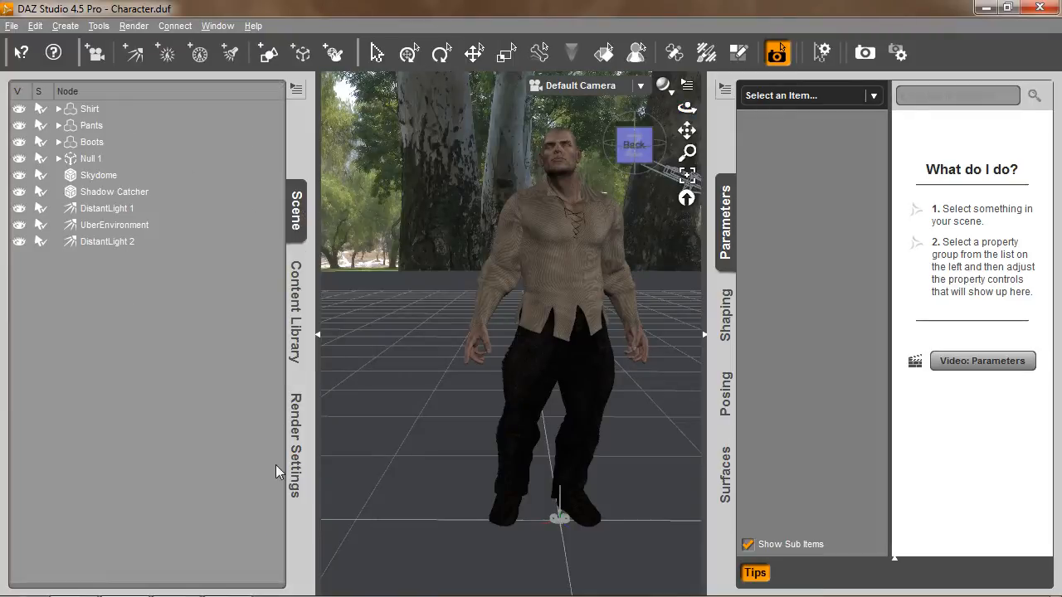
pyautogui.click(59, 158)
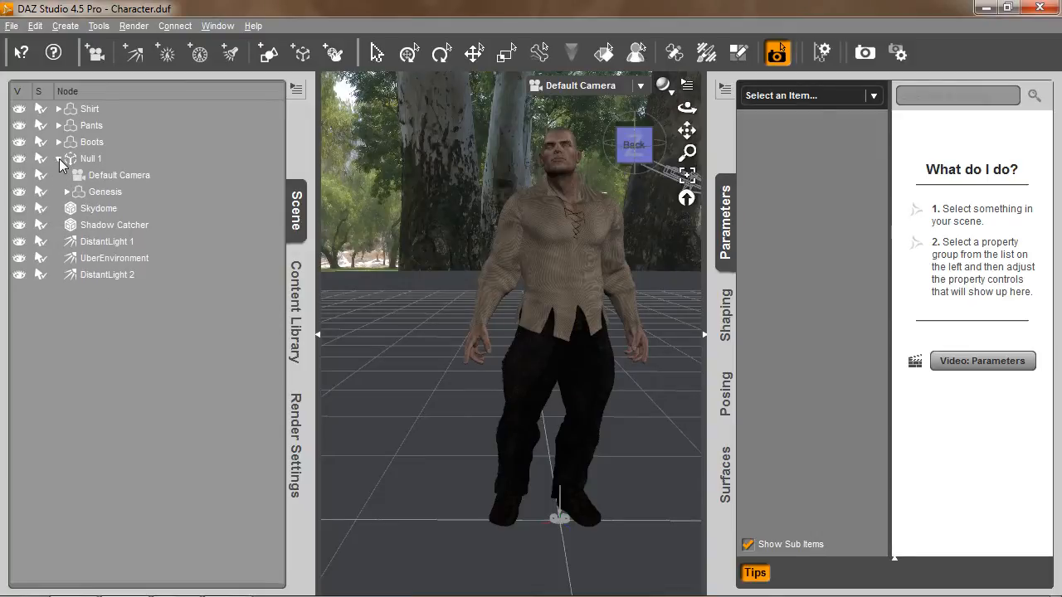
pyautogui.click(17, 227)
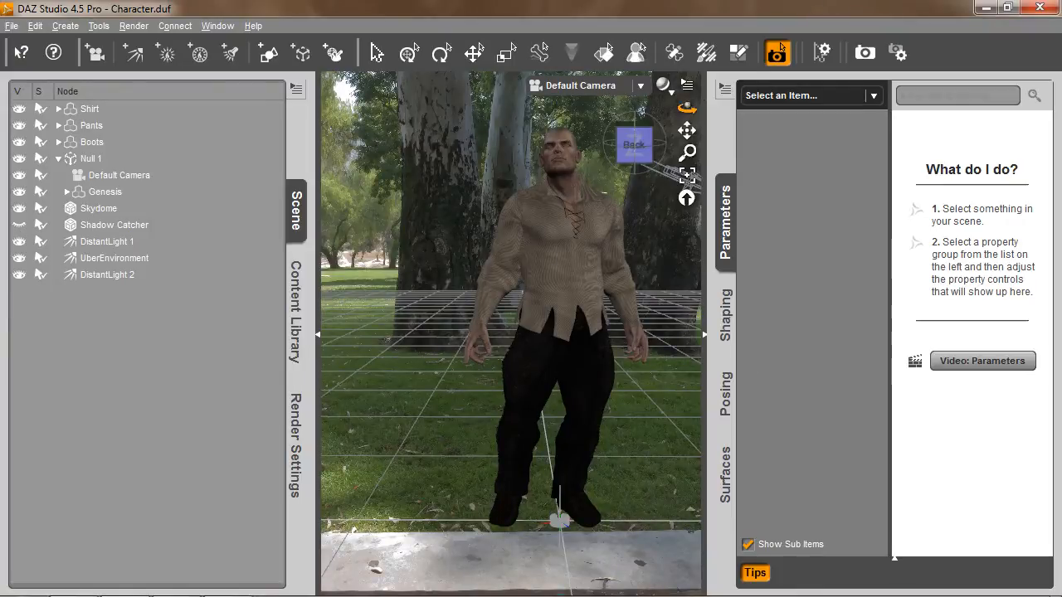
pyautogui.moveTo(687, 107)
pyautogui.mouseDown()
pyautogui.moveTo(687, 96)
pyautogui.moveTo(686, 123)
pyautogui.moveTo(690, 105)
pyautogui.mouseUp()
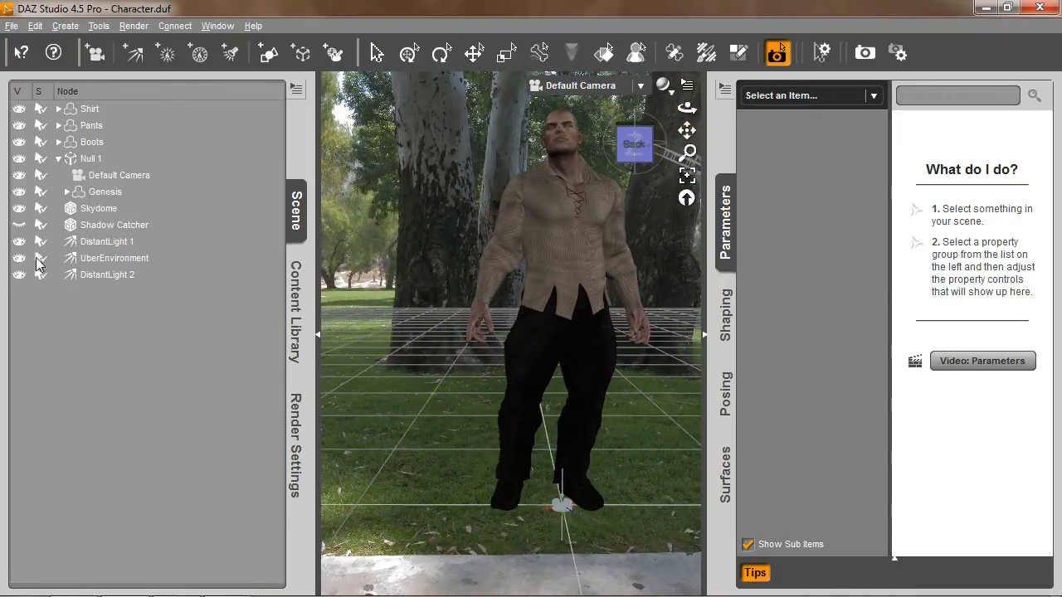
pyautogui.click(19, 223)
pyautogui.moveTo(327, 81); pyautogui.dragTo(674, 502)
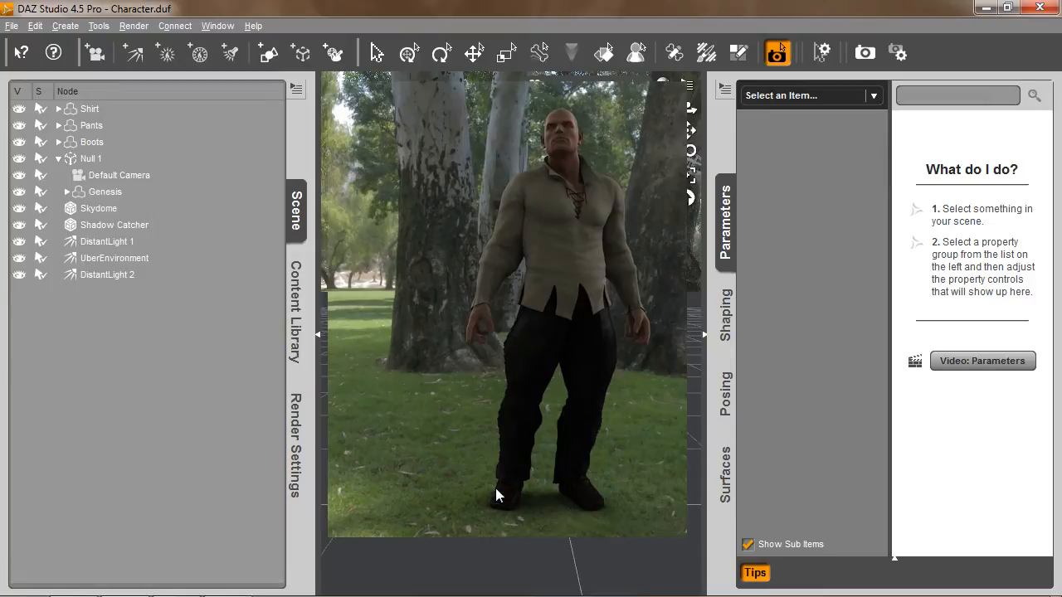
pyautogui.click(487, 236)
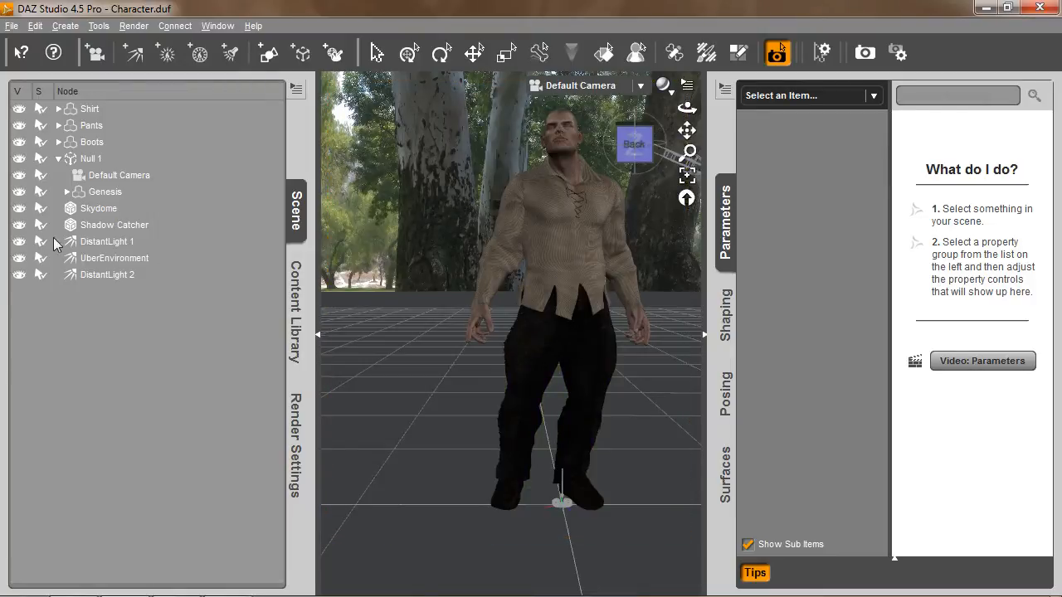
# Spot render the character from his side against the fenced courts, hiding the Shadow Catcher while orbiting and showing it for the render.
pyautogui.click(18, 227)
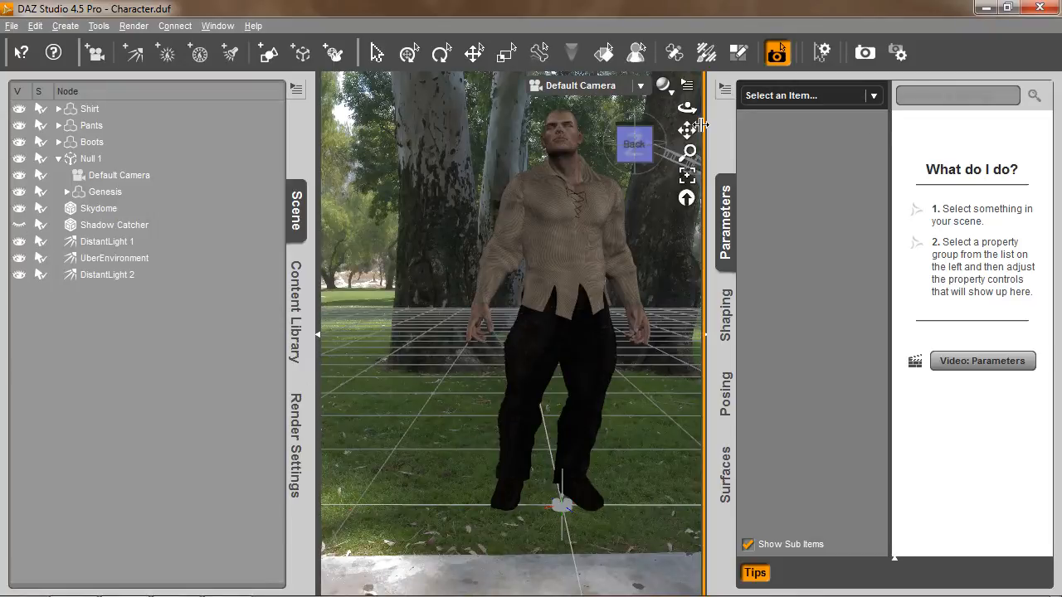
pyautogui.moveTo(687, 106); pyautogui.dragTo(564, 105)
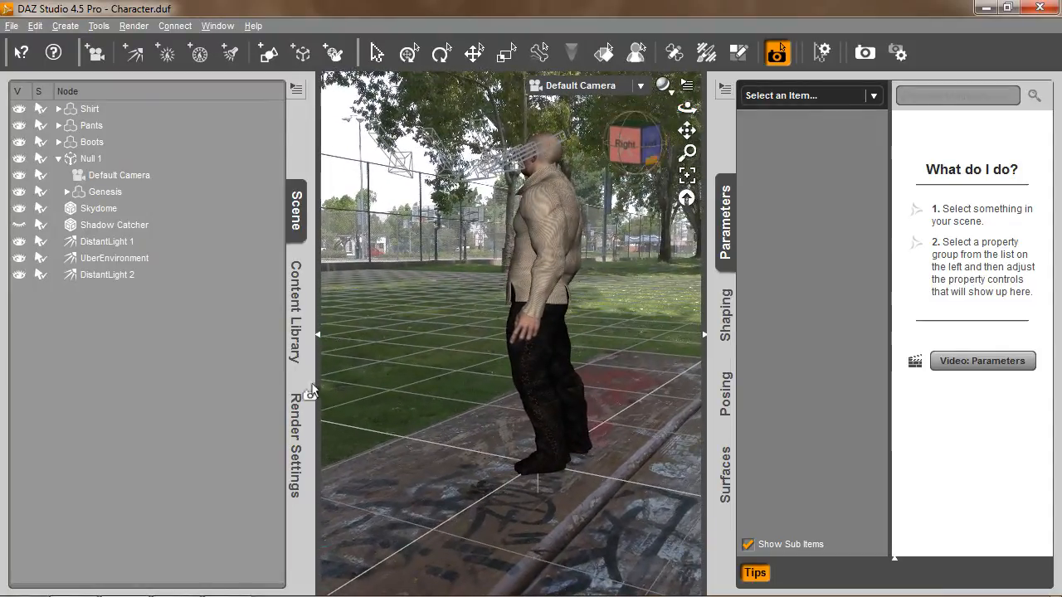
pyautogui.click(19, 225)
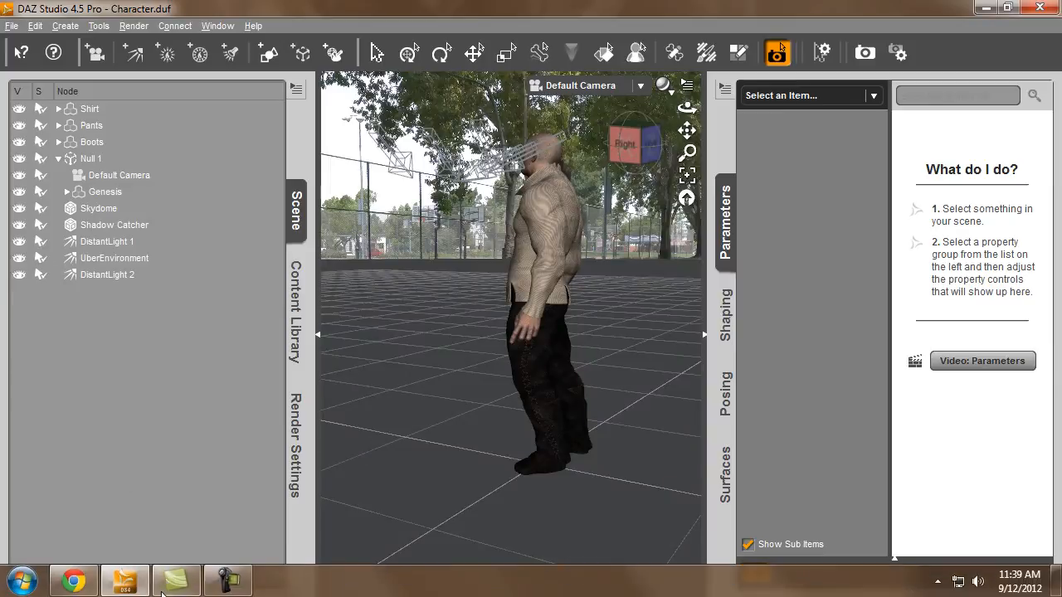
pyautogui.moveTo(327, 77); pyautogui.dragTo(694, 569)
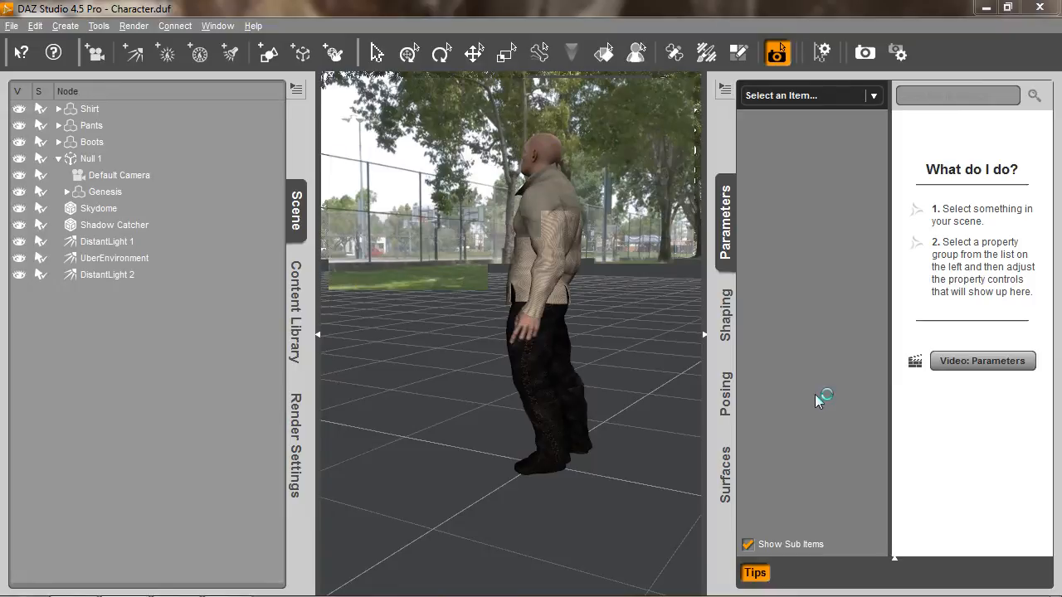